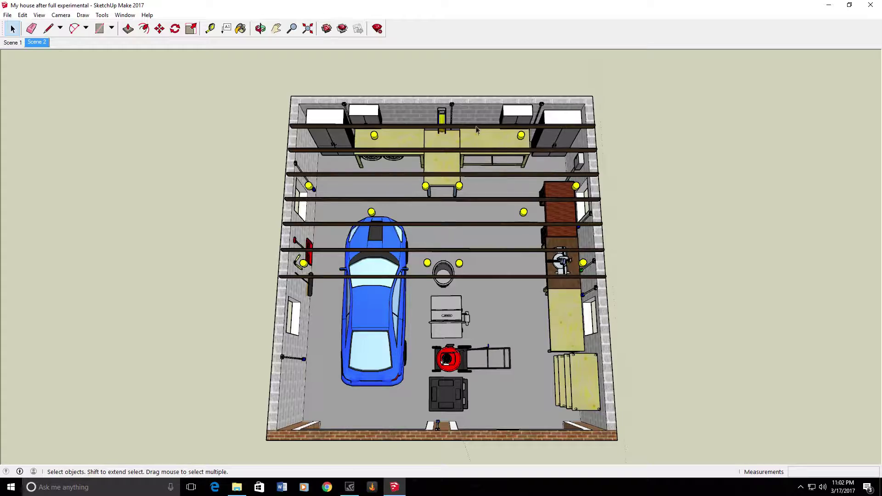
Copy the wooden workbench beside the T-shaped bench and paste the duplicate in the open area outside the garage.
scroll(488, 131, "up", 8)
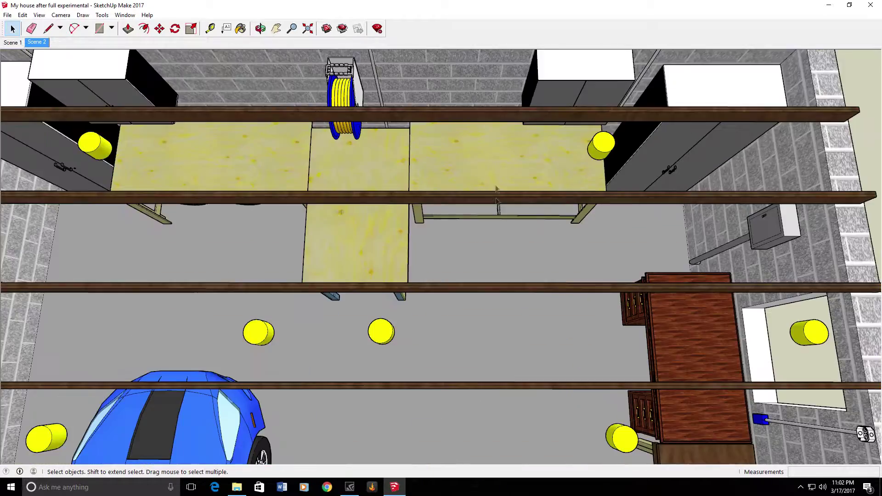
middle_click_drag(489, 130, 565, 178)
left_click(483, 166)
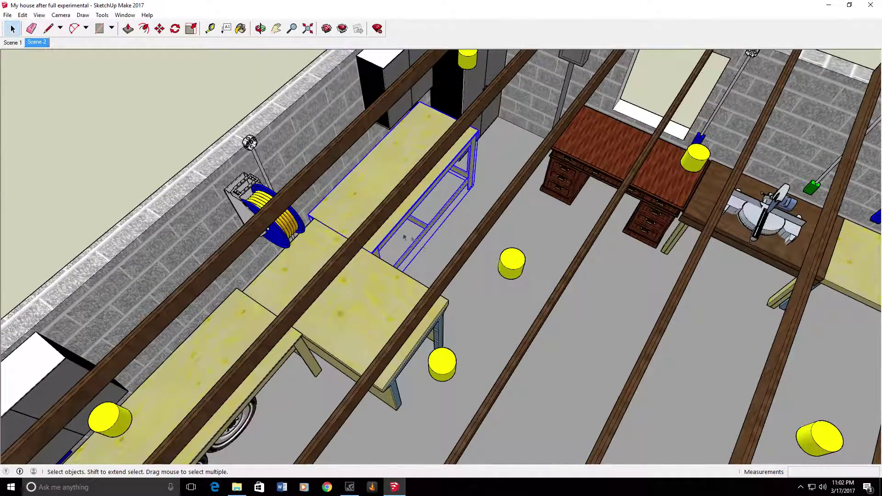
middle_click_drag(418, 227, 389, 180)
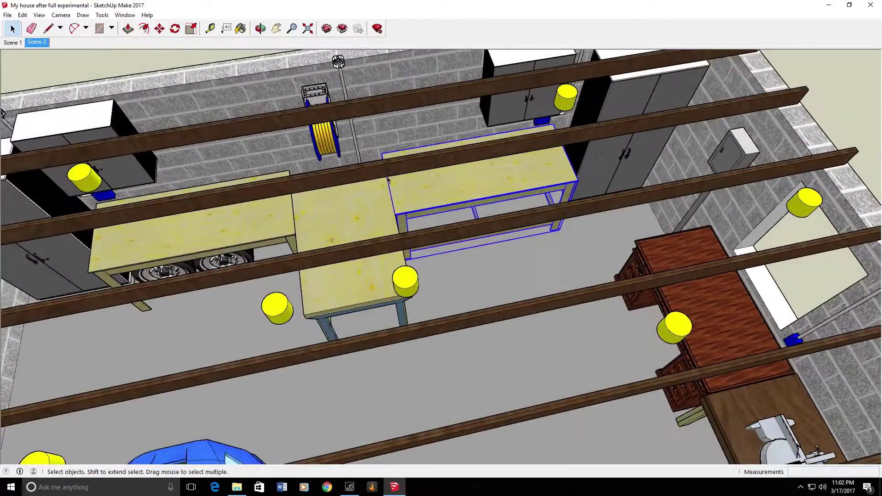
scroll(462, 185, "down", 2)
middle_click_drag(528, 190, 386, 139)
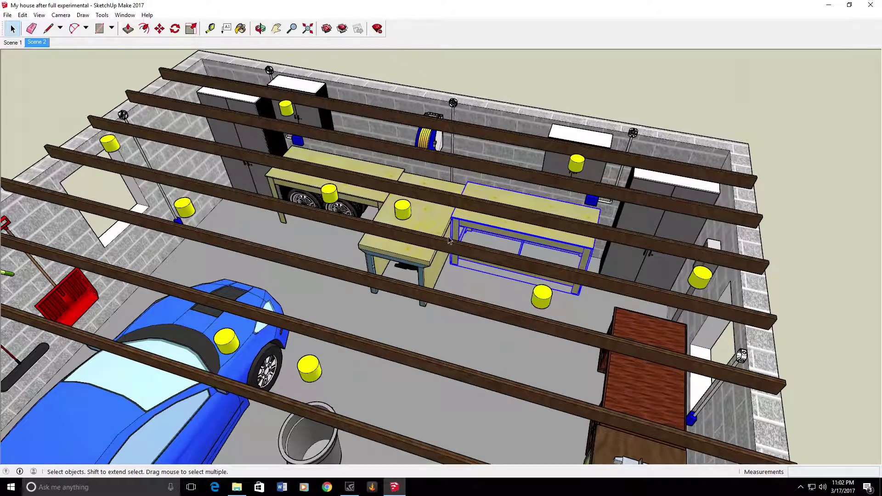
mouse_move(489, 213)
middle_mouse_down()
mouse_move(414, 207)
mouse_move(495, 216)
middle_mouse_up()
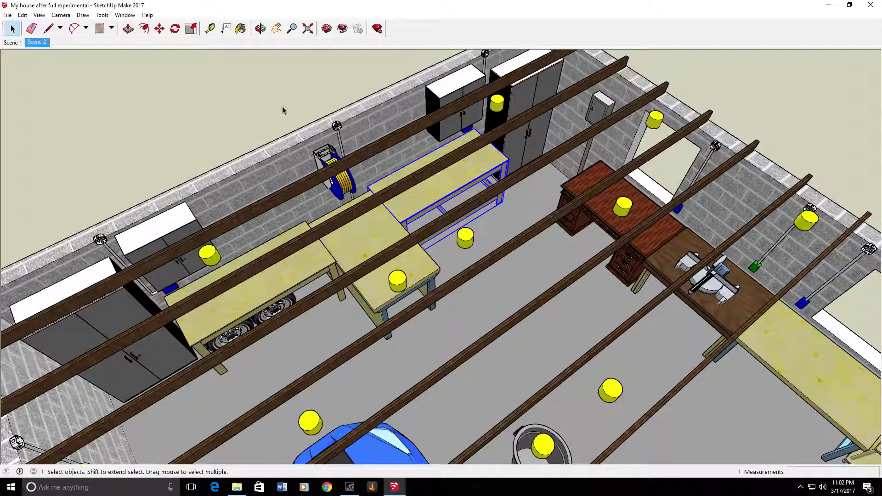
middle_click_drag(520, 123, 511, 156)
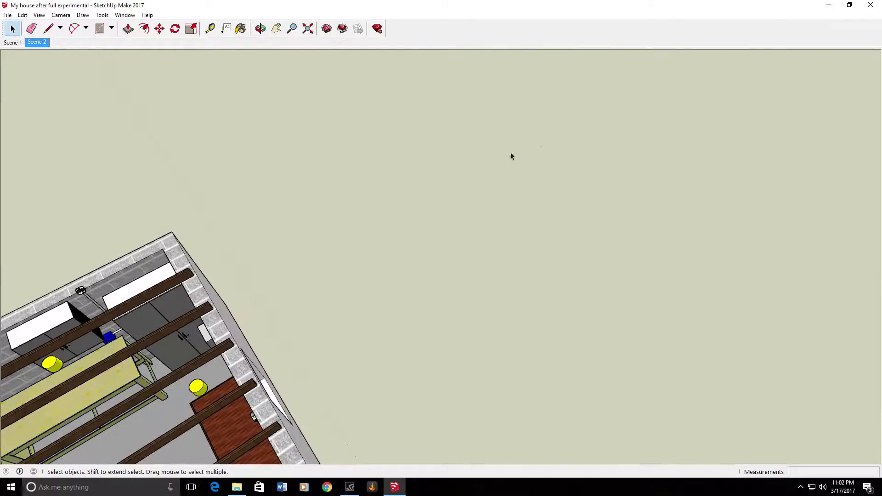
key("ctrl+v")
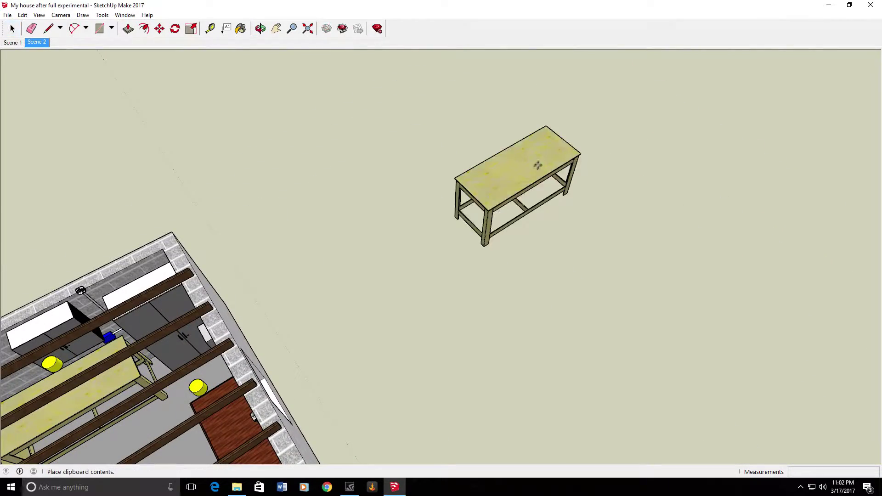
left_click(600, 131)
Measure the pasted workbench's height from the tabletop corner to the foot of the leg with the Tape Measure.
scroll(600, 134, "up", 7)
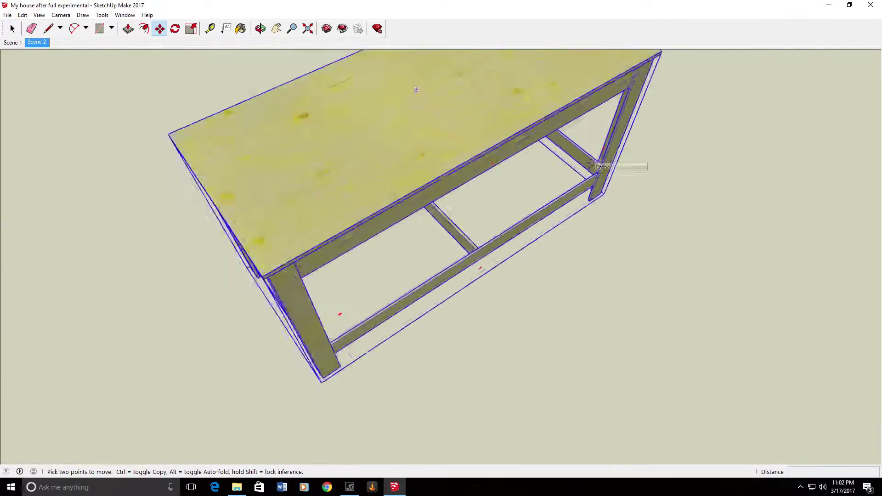
middle_click_drag(598, 166, 354, 99)
middle_click_drag(681, 173, 524, 151)
middle_click_drag(317, 119, 341, 108)
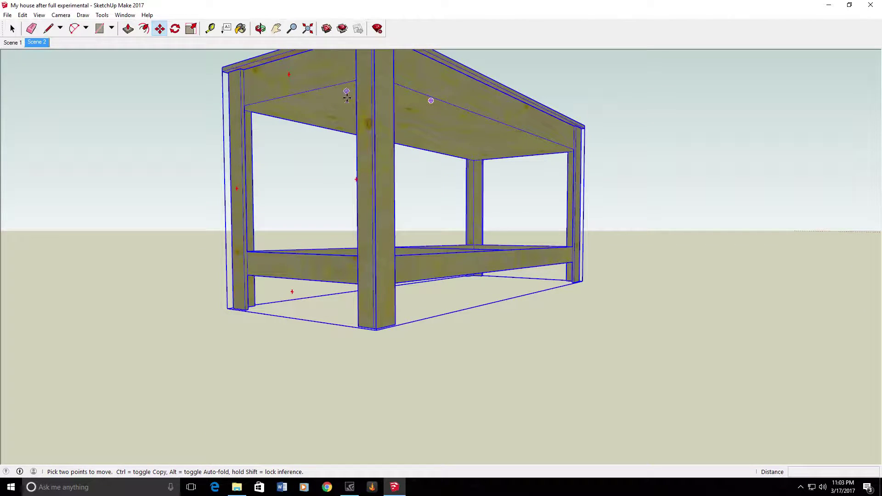
middle_click_drag(440, 90, 478, 182)
middle_click_drag(543, 141, 396, 185)
left_click(210, 29)
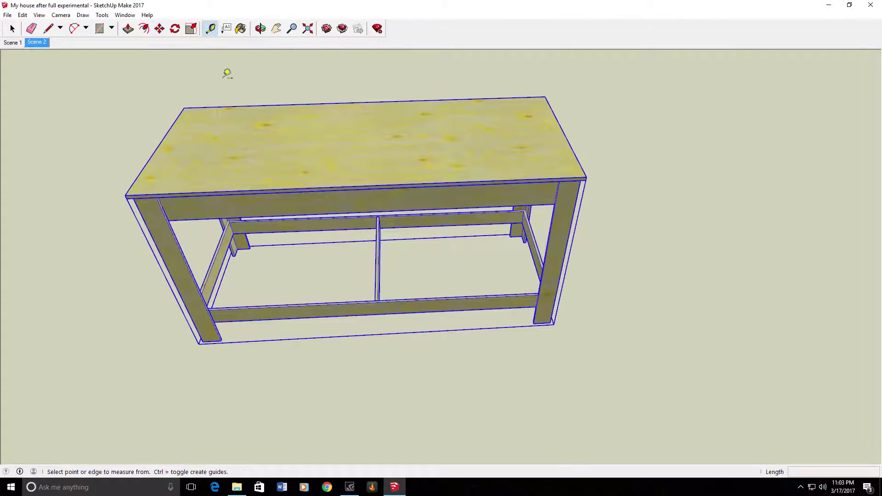
left_click(125, 195)
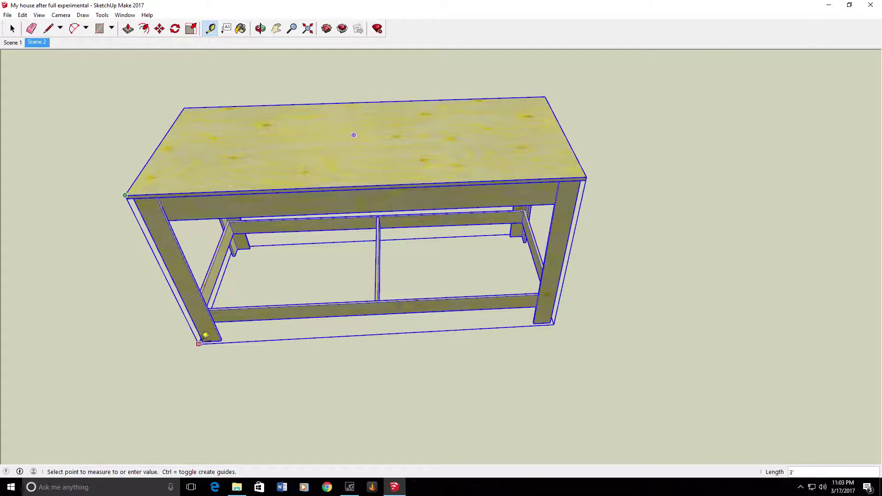
left_click(204, 336)
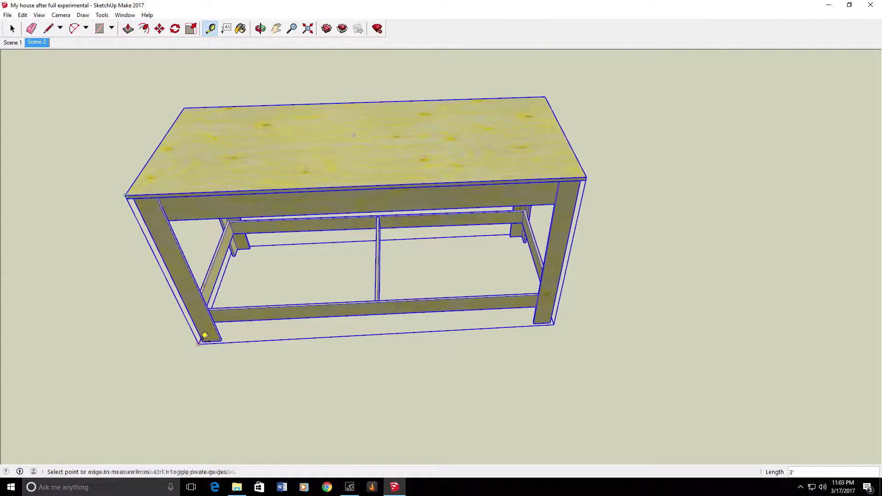
key("o")
left_click_drag(507, 165, 456, 137)
key("t")
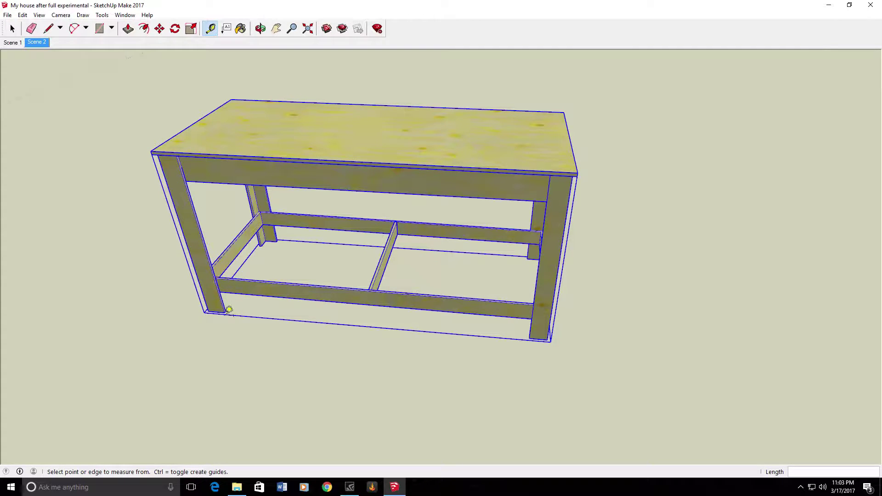
Draw a closed rectangle with 30-inch short sides on the ground beside the pasted workbench, using the Line tool.
middle_click_drag(519, 165, 431, 175, "shift")
scroll(32, 244, "down", 1)
scroll(394, 168, "down", 2)
scroll(342, 170, "down", 1)
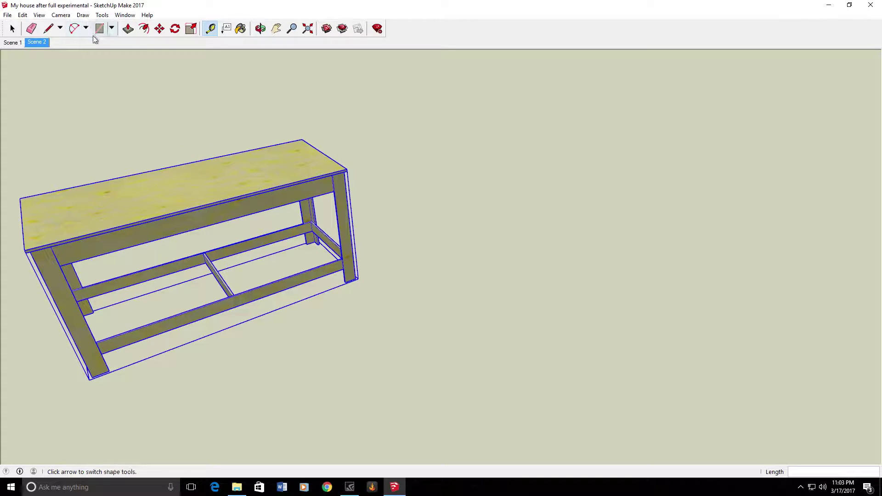
left_click(48, 29)
left_click(542, 163)
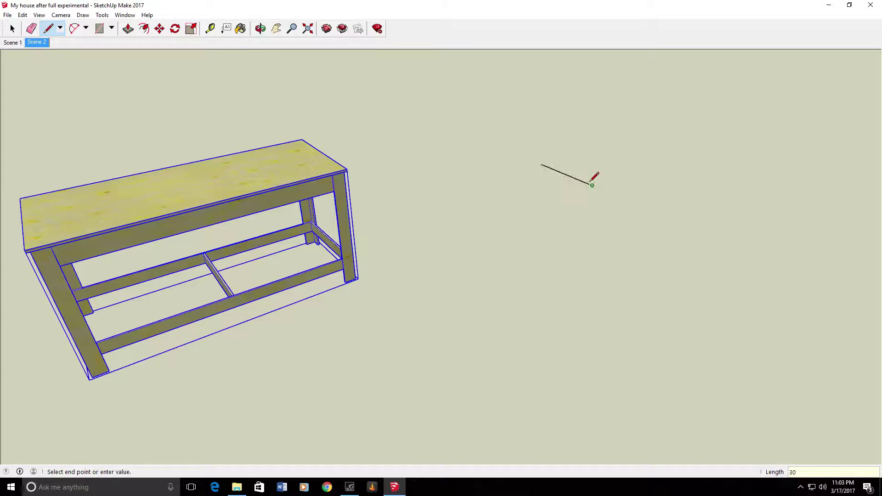
key("Return")
key("Return")
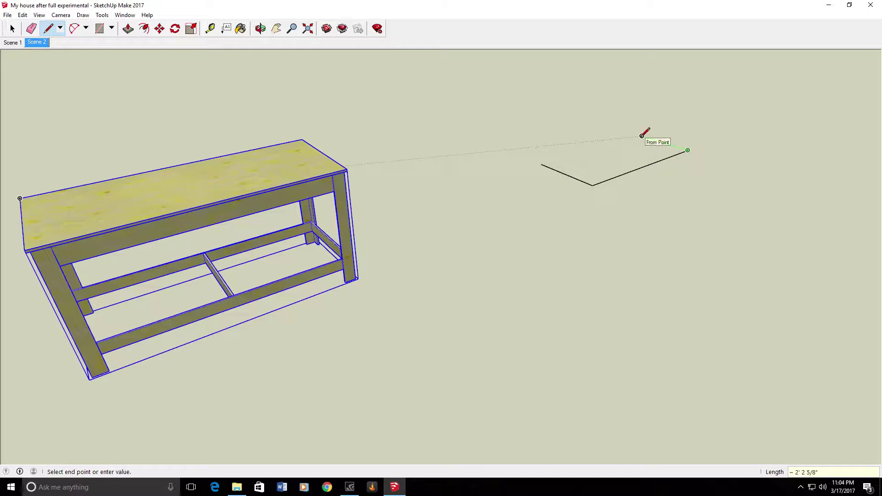
key("Return")
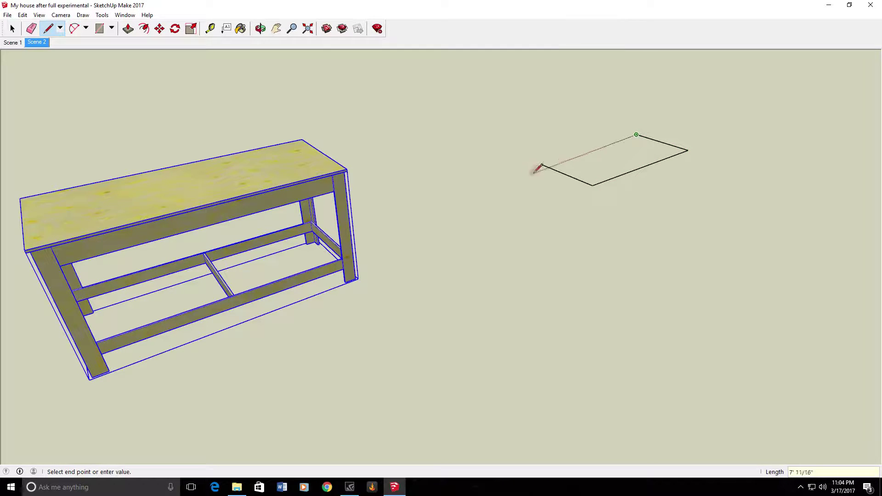
left_click(542, 164)
Push/Pull the rectangle up 3/4" to form the tabletop slab.
key("o")
middle_click_drag(644, 155, 239, 164, "shift")
scroll(426, 234, "up", 6)
middle_click_drag(239, 163, 260, 161, "shift")
mouse_move(260, 161)
left_mouse_down()
mouse_move(439, 201)
mouse_move(530, 230)
mouse_move(569, 256)
left_mouse_up()
key("l")
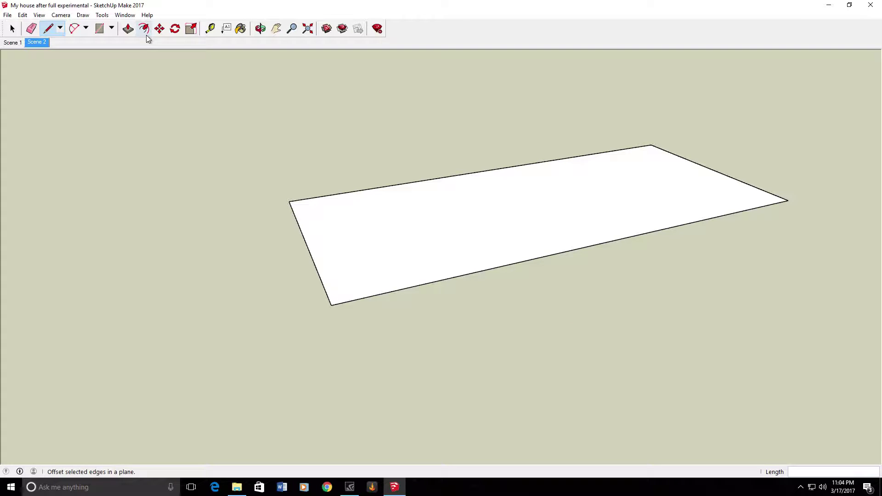
left_click(130, 30)
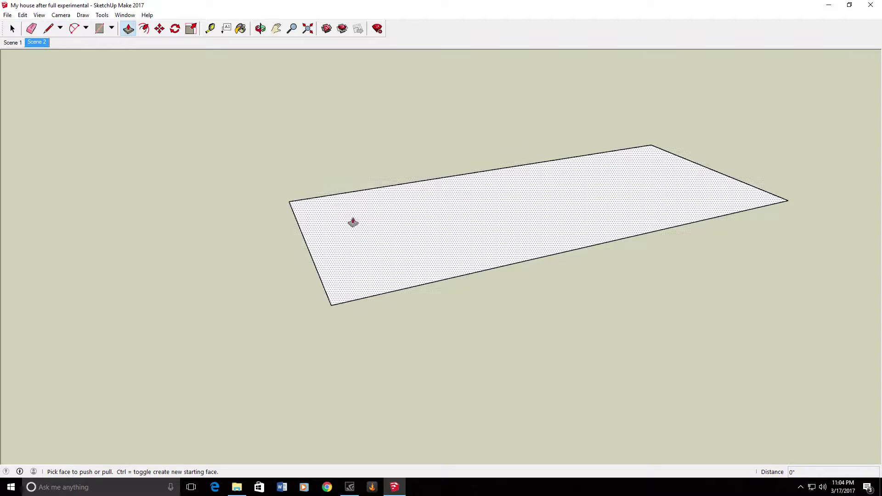
left_click_drag(377, 240, 376, 216)
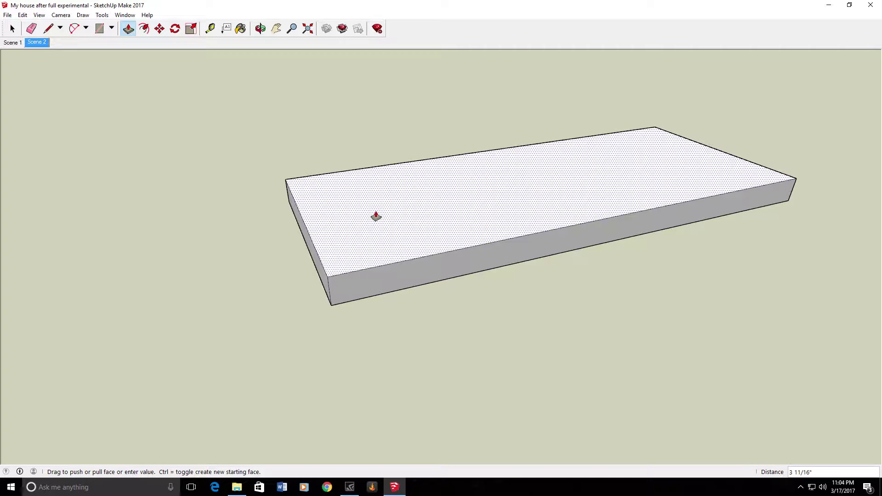
key("Return")
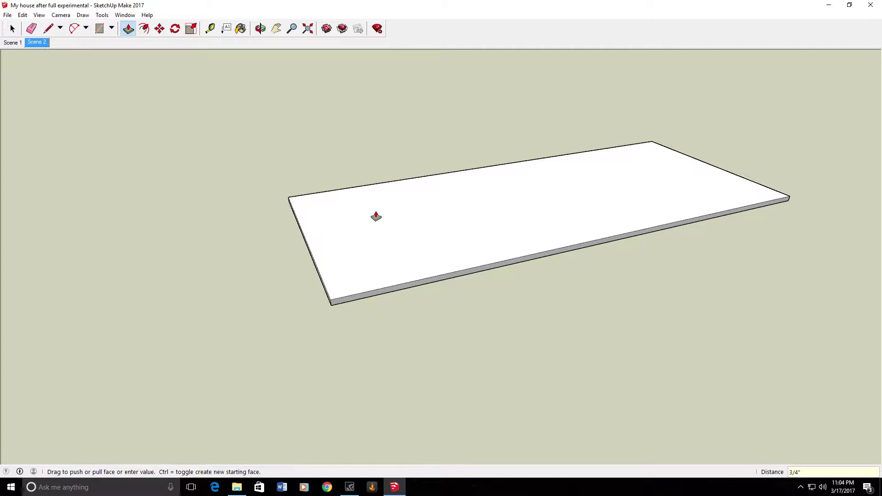
Sample the wood material from the existing workbench's top and paint the new slab's top face with it.
key("o")
left_click_drag(753, 191, 734, 192)
middle_click_drag(735, 192, 660, 255)
scroll(659, 256, "down", 2)
middle_click_drag(597, 240, 163, 128)
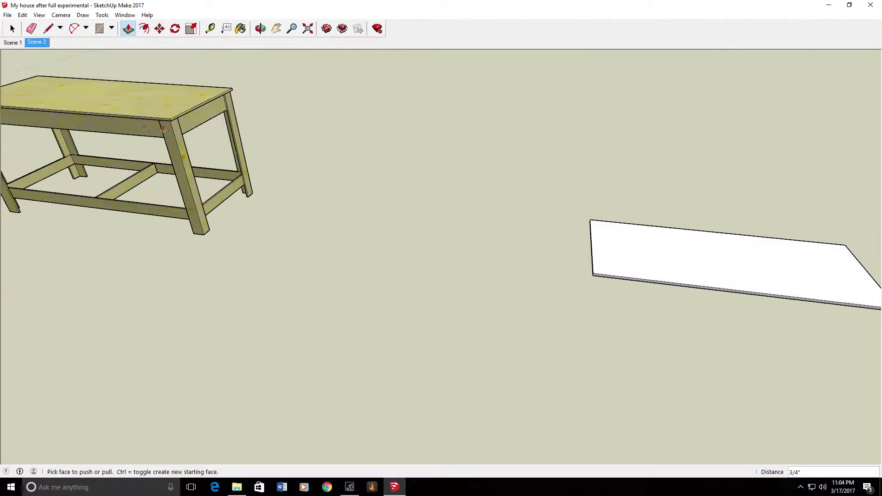
key("b")
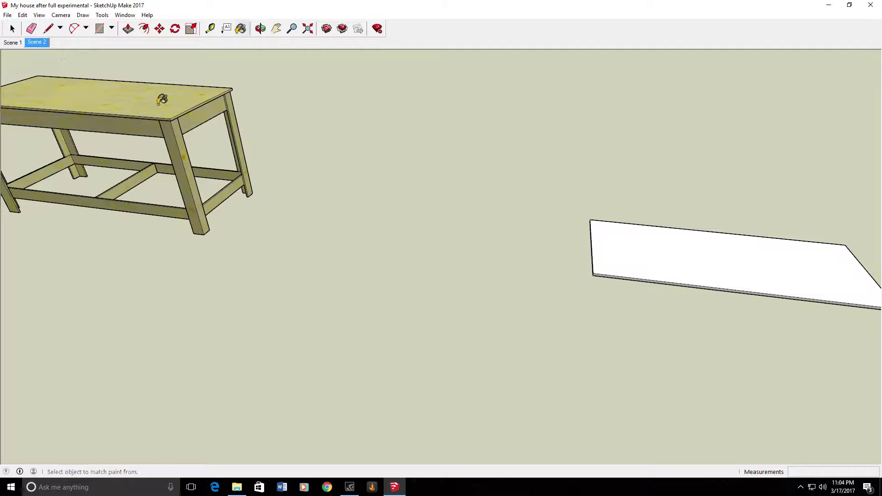
left_click(158, 100, "alt")
left_click(737, 262)
Paint the slab's remaining edges and underside with the same wood material.
mouse_move(737, 262)
middle_mouse_down()
mouse_move(549, 250)
mouse_move(551, 319)
mouse_move(516, 366)
mouse_move(567, 278)
mouse_move(445, 337)
mouse_move(400, 244)
mouse_move(516, 293)
mouse_move(460, 312)
mouse_move(362, 311)
mouse_move(390, 361)
mouse_move(380, 354)
middle_mouse_up()
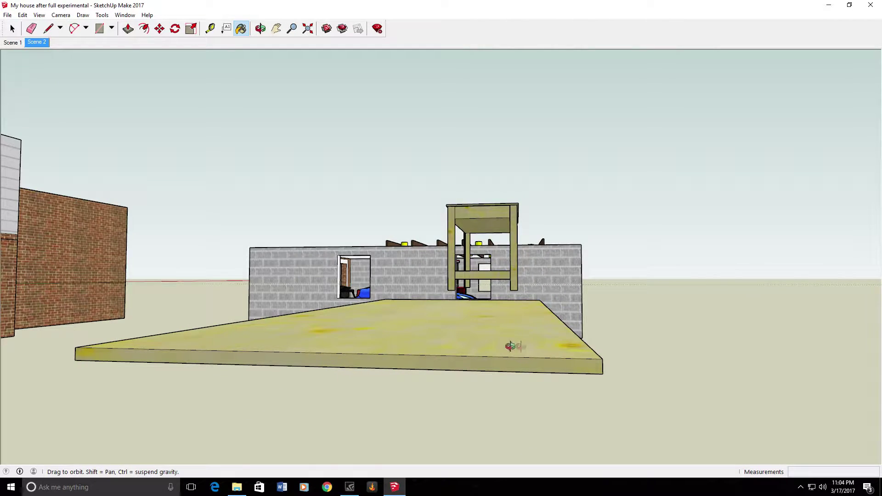
middle_click_drag(516, 345, 479, 348)
mouse_move(532, 367)
middle_mouse_down()
mouse_move(602, 357)
mouse_move(551, 354)
mouse_move(553, 368)
mouse_move(851, 433)
mouse_move(337, 264)
mouse_move(551, 291)
mouse_move(388, 230)
mouse_move(368, 252)
mouse_move(432, 235)
mouse_move(387, 213)
mouse_move(406, 84)
mouse_move(299, 181)
mouse_move(329, 79)
mouse_move(368, 168)
mouse_move(305, 71)
middle_mouse_up()
mouse_move(492, 187)
middle_mouse_down()
mouse_move(422, 228)
mouse_move(322, 398)
mouse_move(414, 205)
mouse_move(448, 287)
mouse_move(522, 334)
middle_mouse_up()
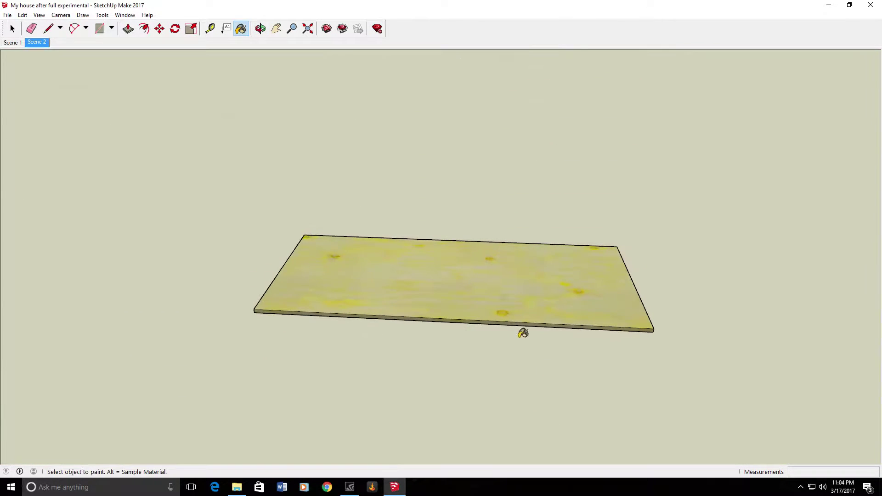
mouse_move(473, 264)
middle_mouse_down()
mouse_move(395, 244)
mouse_move(386, 274)
mouse_move(545, 308)
mouse_move(365, 244)
mouse_move(249, 164)
mouse_move(339, 123)
mouse_move(556, 94)
middle_mouse_up()
mouse_move(162, 247)
middle_mouse_down()
mouse_move(302, 187)
mouse_move(321, 150)
middle_mouse_up()
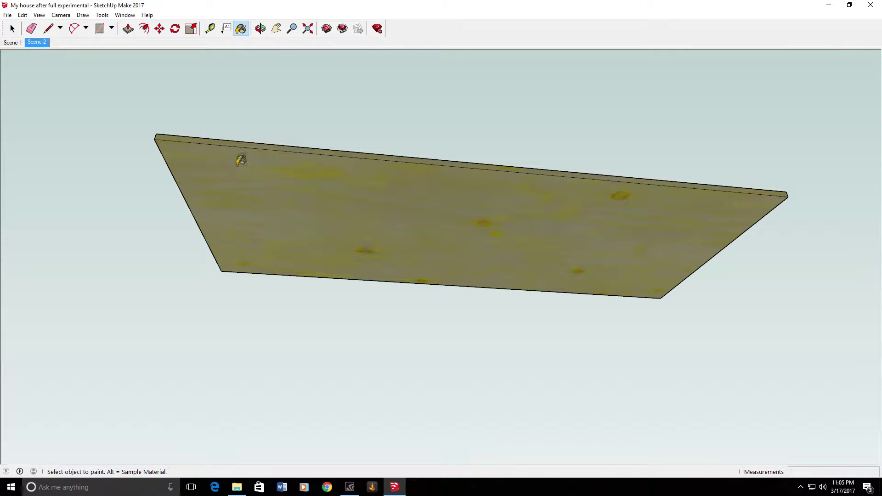
Offset the outline of the slab's underside inward to mark the frame line for the legs.
middle_click_drag(318, 246, 322, 138)
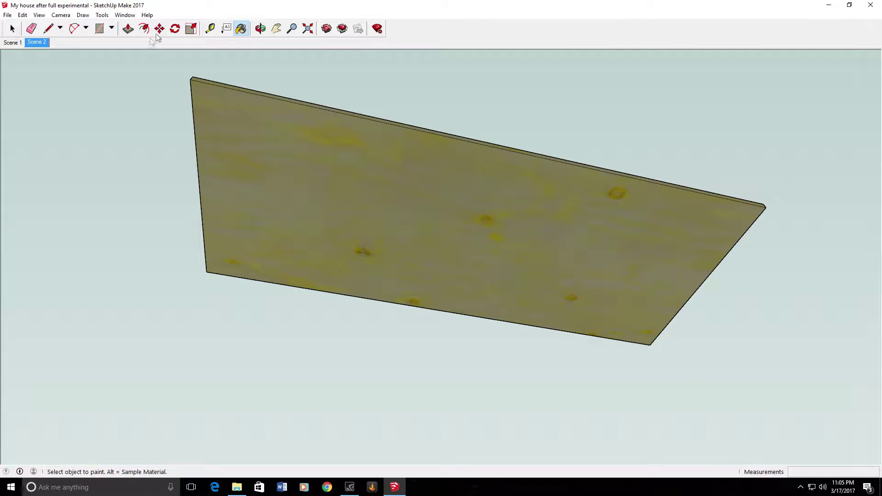
left_click(191, 28)
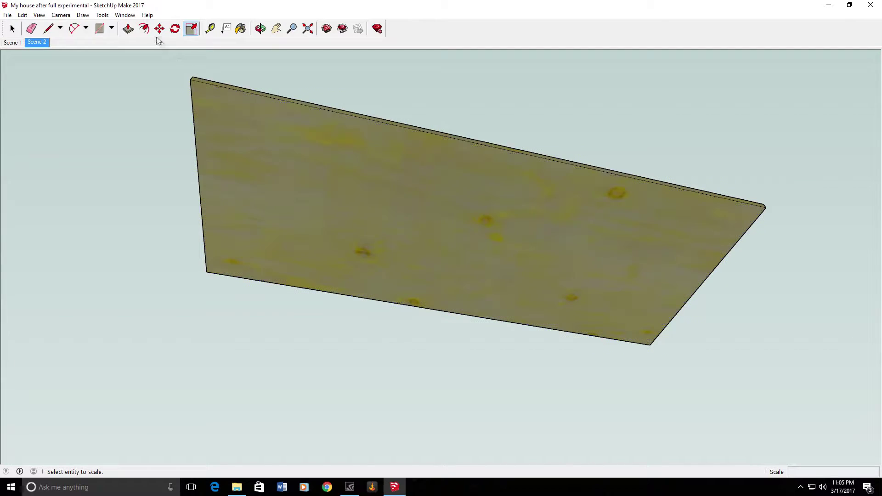
left_click(144, 28)
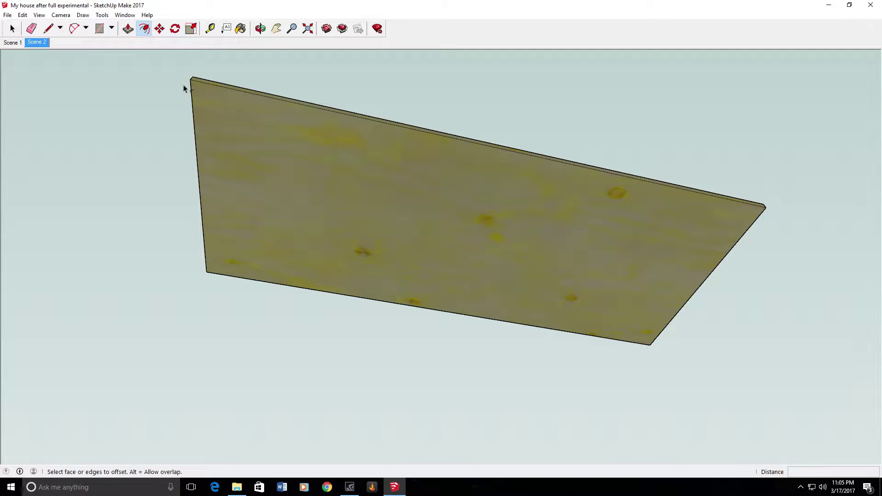
left_click(220, 102)
key("ctrl+z")
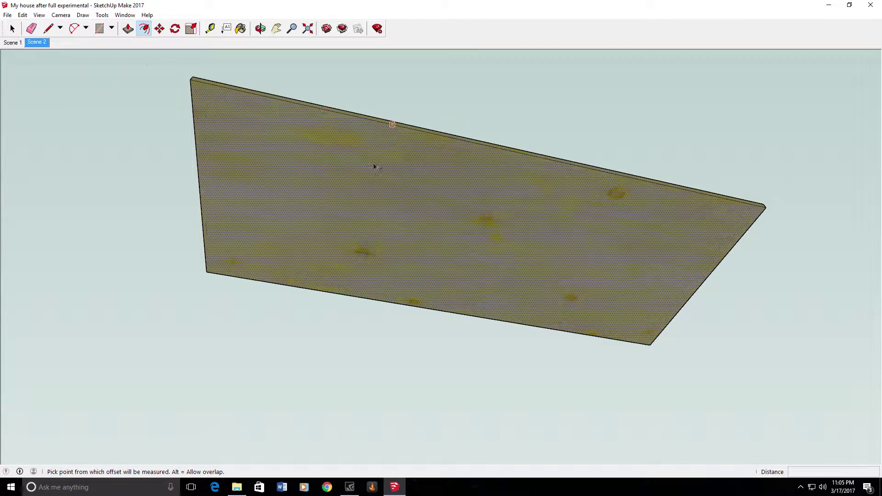
left_click(211, 102)
key("Return")
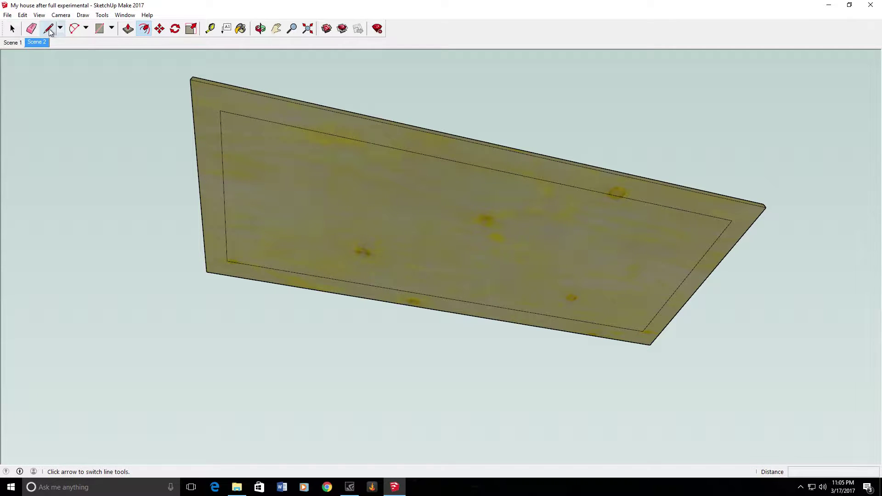
Draw a 3.5-inch square leg outline in one corner of the inset rectangle on the slab's underside.
left_click(49, 29)
left_click(220, 111)
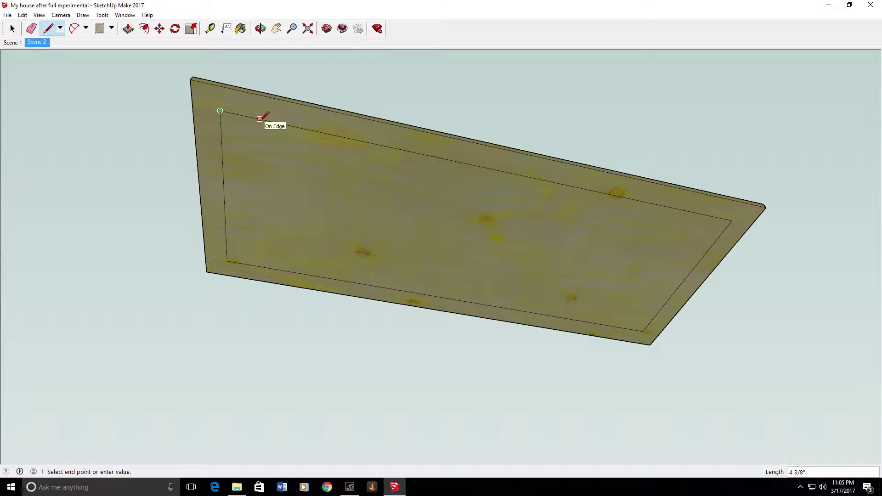
type("3.5")
key("Return")
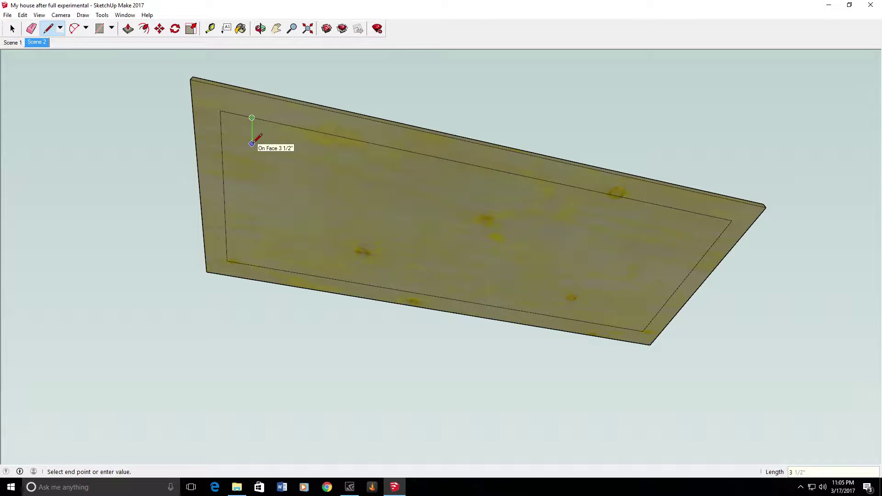
left_click(252, 143)
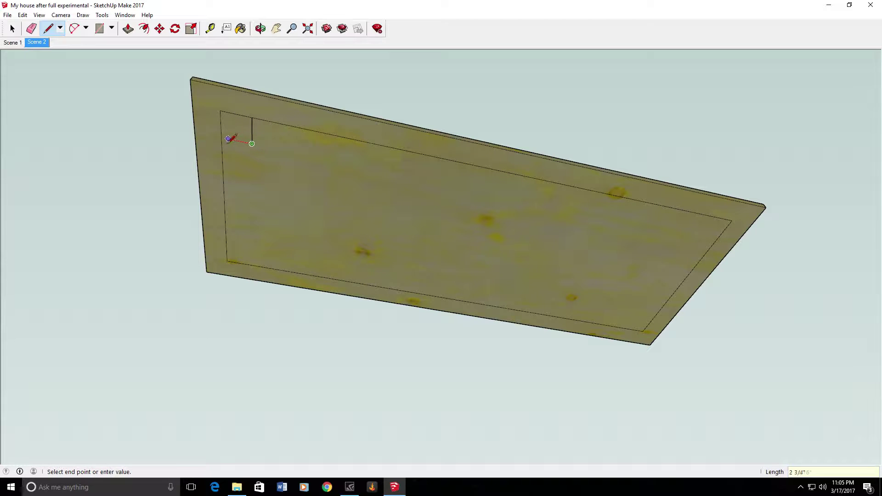
left_click(221, 138)
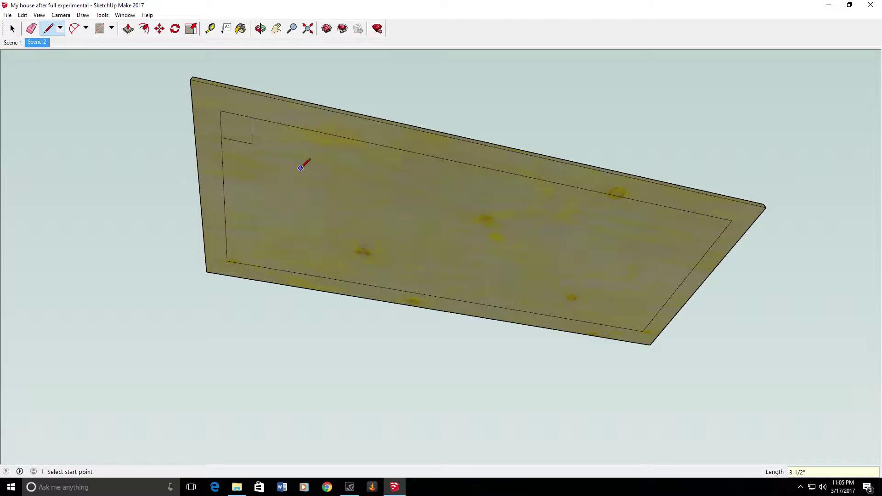
Copy the square leg outline into the other three corners of the inset rectangle on the slab's underside.
key("space")
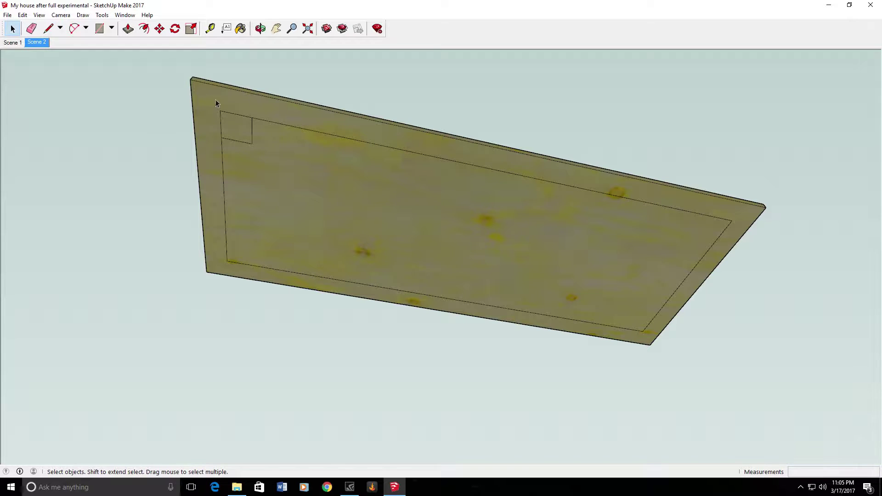
key("m")
left_click(262, 161)
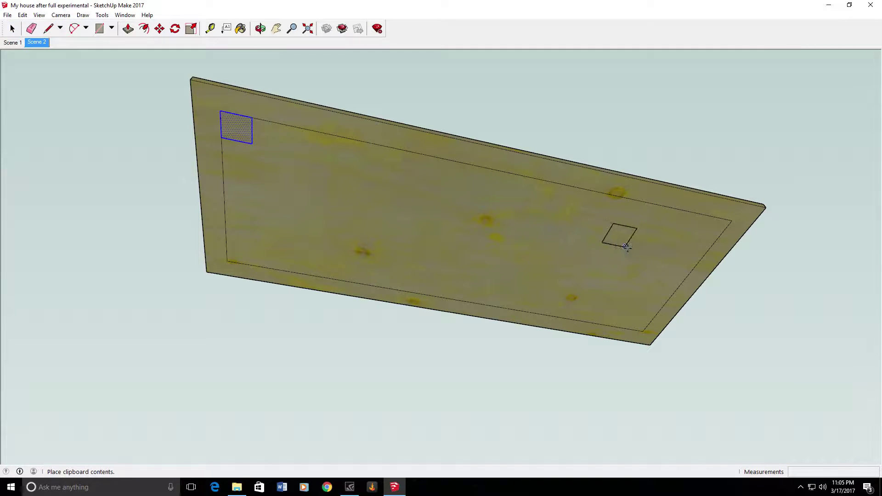
left_click(654, 238)
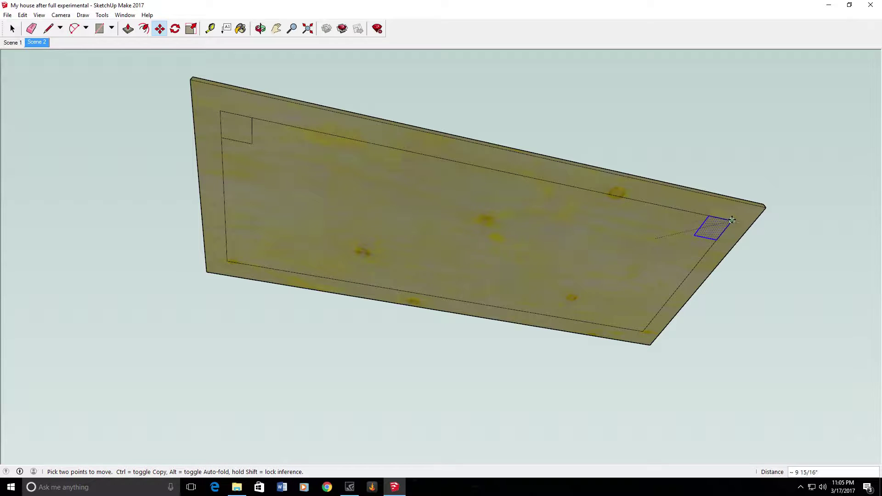
key("ctrl+v")
left_click(481, 230)
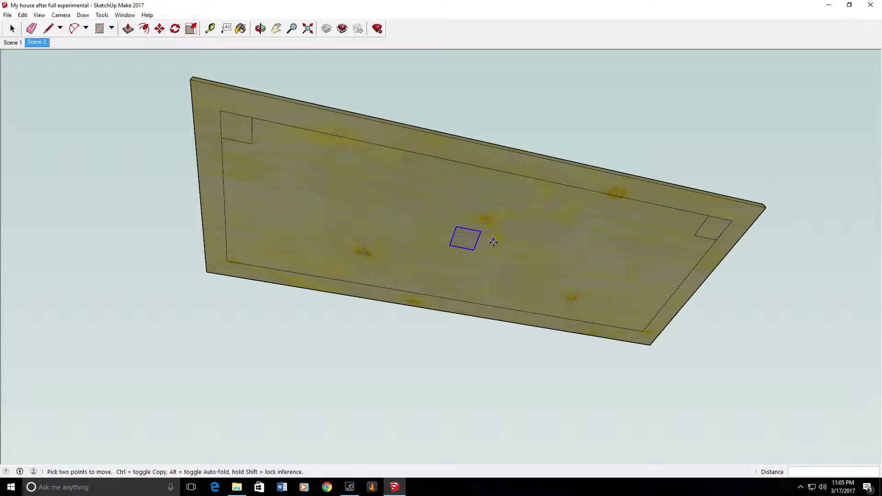
left_click(475, 251)
left_click(637, 323)
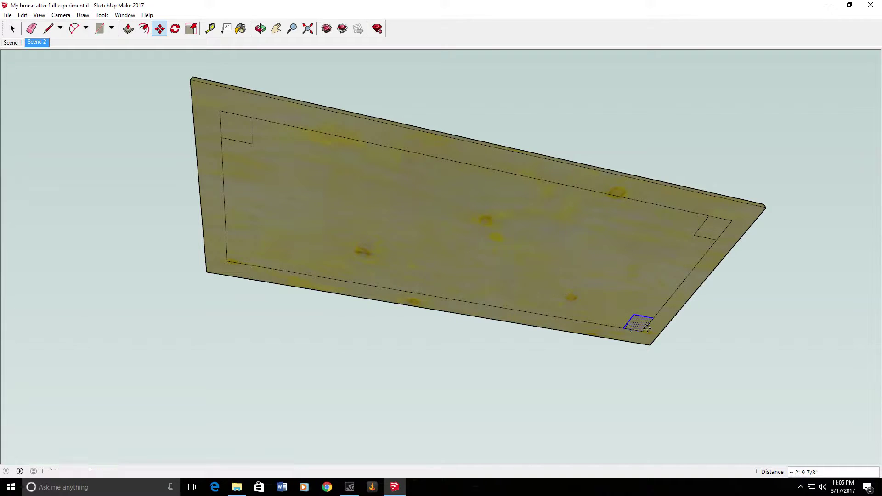
key("ctrl+v")
left_click(293, 252)
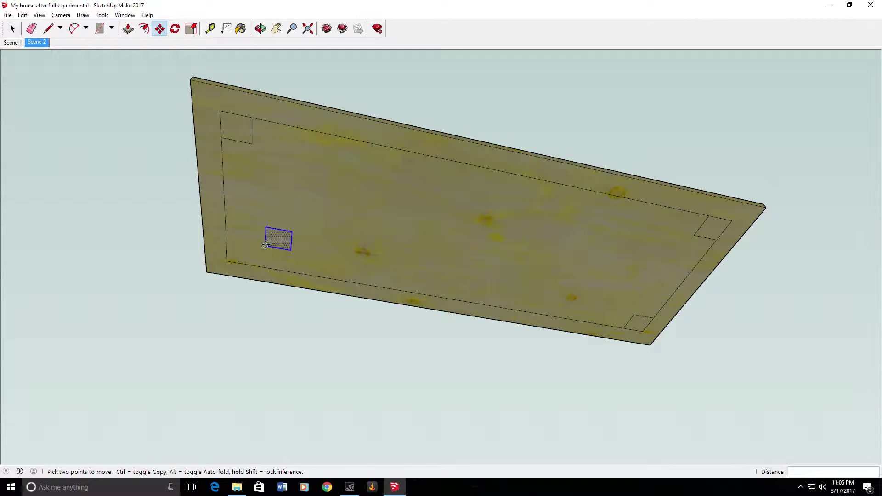
left_click(266, 253)
Select the entire slab with its underside outlines and make it a group.
left_click(12, 29)
left_click(149, 115)
middle_click_drag(292, 103, 384, 255)
left_click_drag(168, 95, 786, 340)
right_click(484, 243)
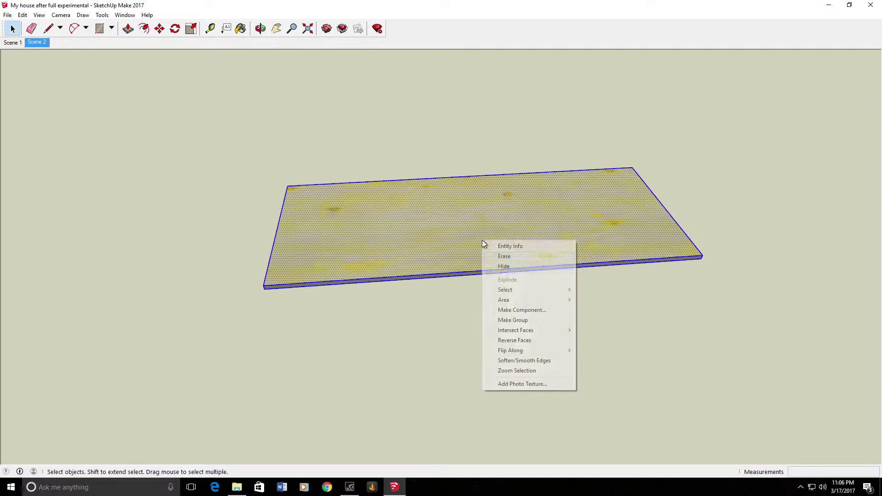
left_click(519, 320)
Draw a 3 1/2" by 3 1/2" rectangle over one corner leg outline on the grouped slab's underside.
middle_click_drag(437, 236, 458, 194)
scroll(466, 180, "down", 2)
middle_click_drag(661, 135, 442, 285)
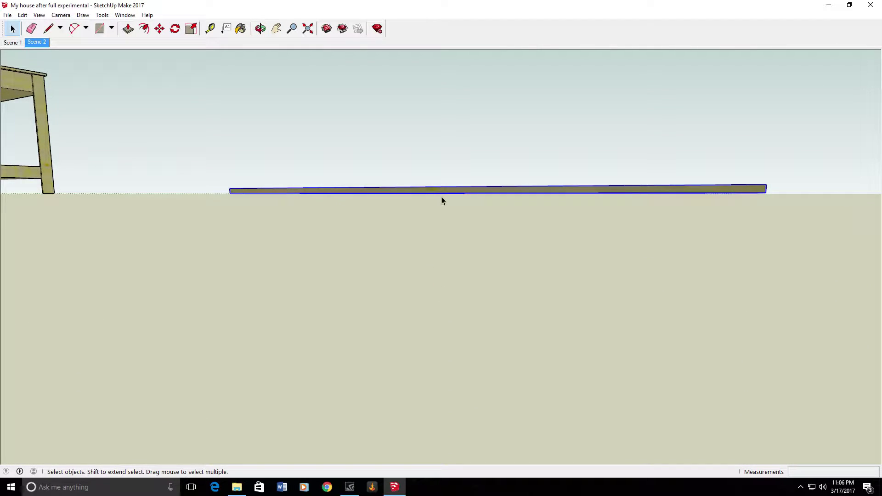
middle_click_drag(449, 211, 542, 66)
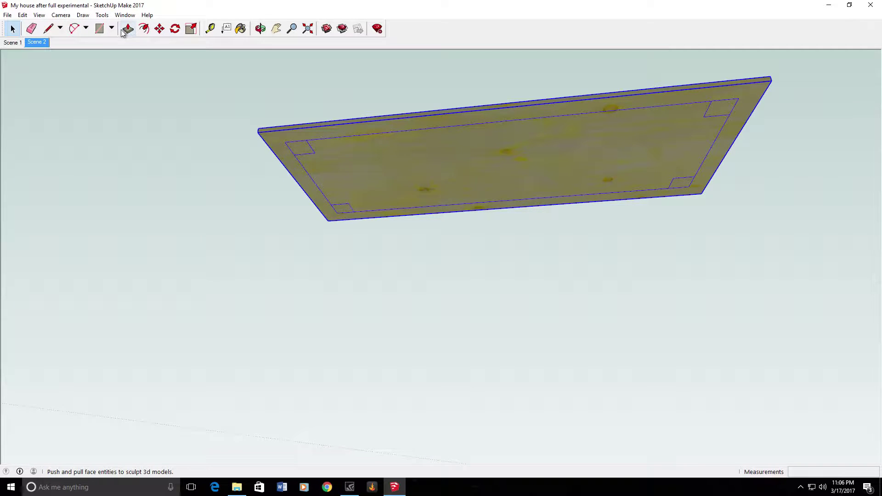
left_click(100, 29)
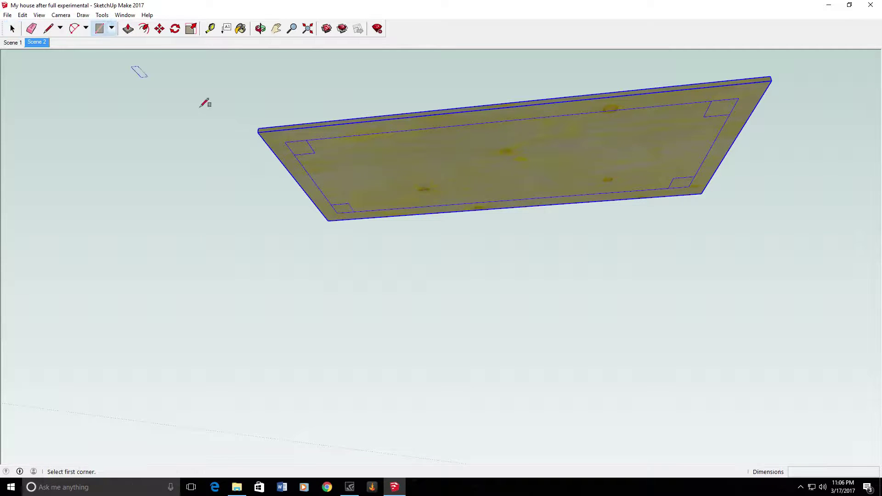
left_click(284, 142)
left_click(314, 152)
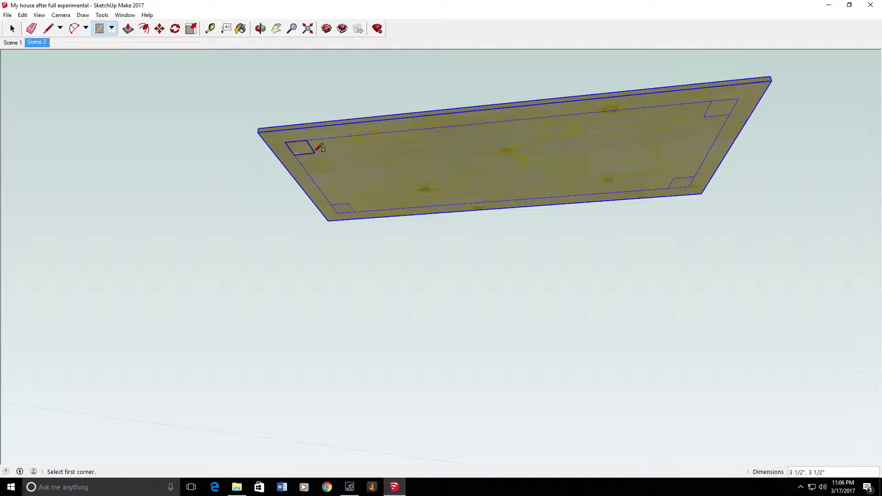
Push/Pull the new square face down 2' 11 1/4" to form the first leg.
scroll(381, 143, "up", 2)
middle_click_drag(351, 158, 591, 150)
scroll(342, 156, "down", 3)
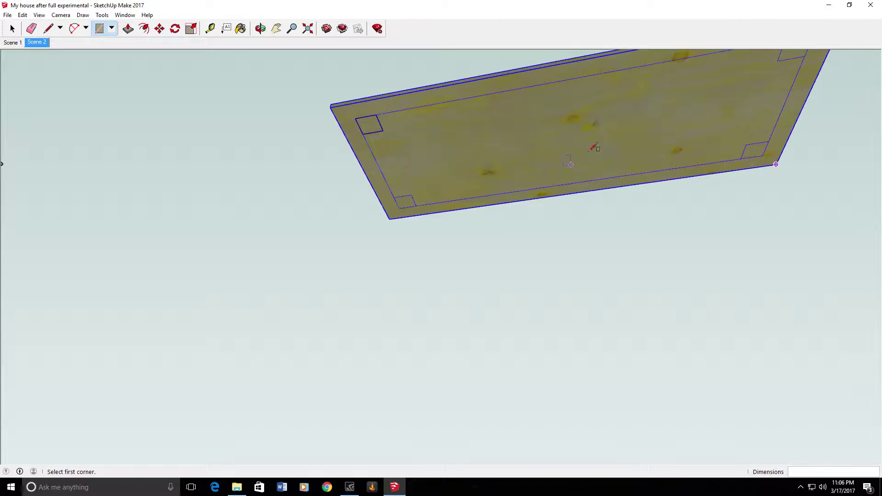
left_click(191, 31)
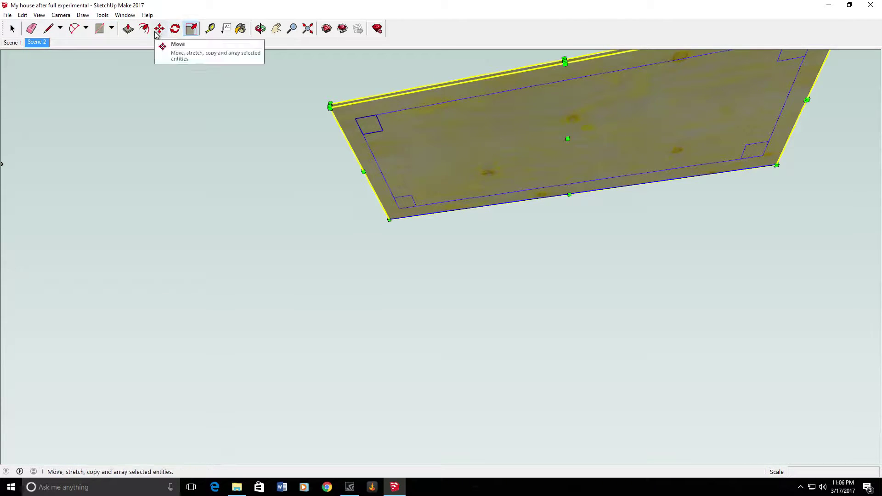
left_click(129, 28)
left_click_drag(372, 131, 378, 202)
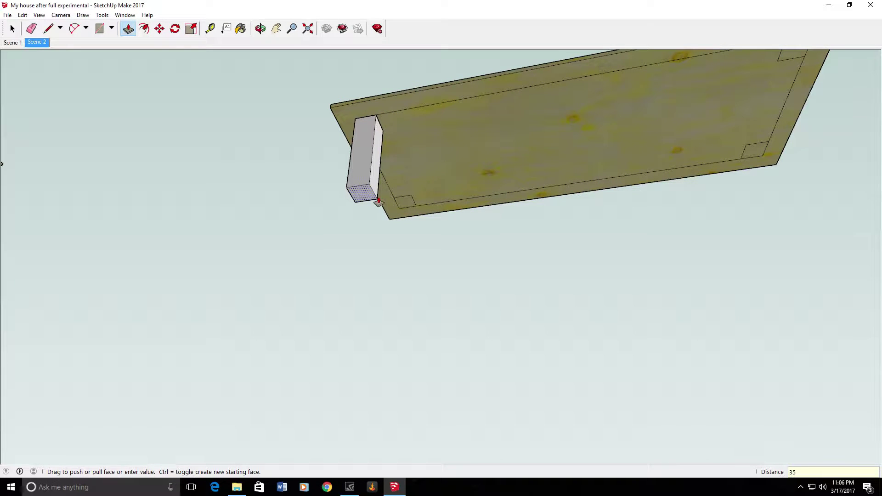
key("Return")
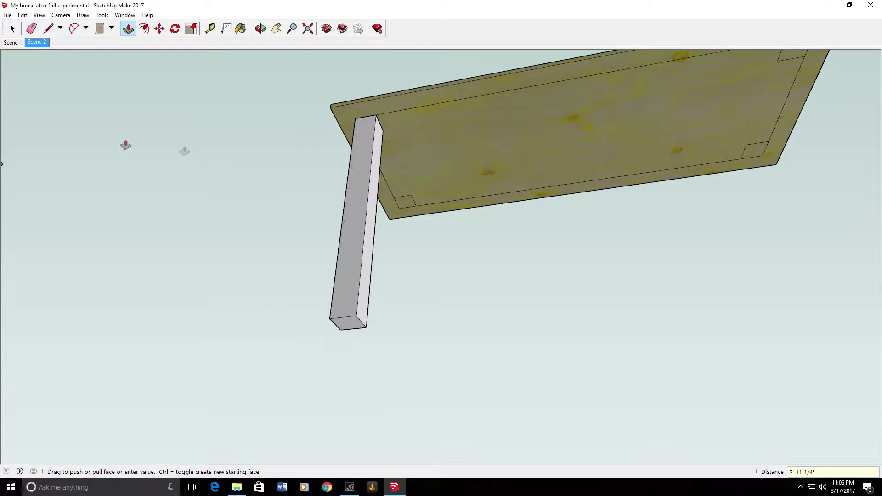
Group the entire leg and paint it with the slab's wood material.
left_click(21, 29)
left_click_drag(270, 100, 436, 370)
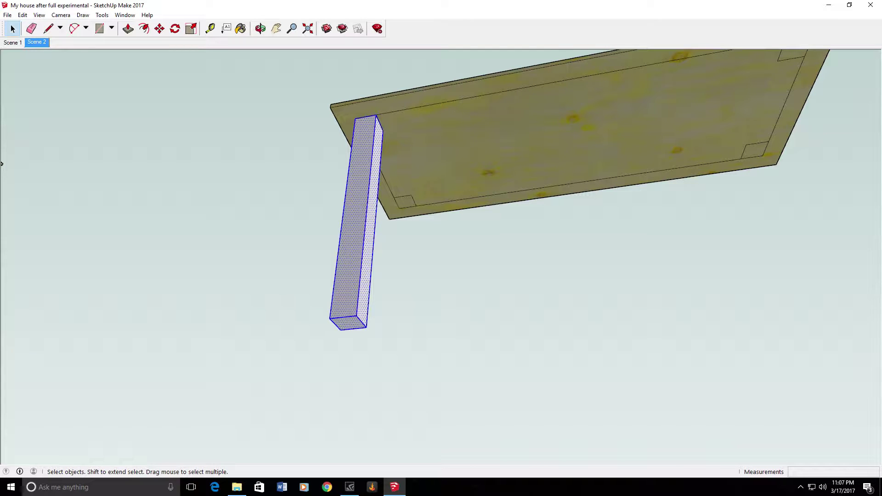
key("b")
left_click(375, 172)
left_click(265, 173)
middle_click_drag(406, 145, 382, 270)
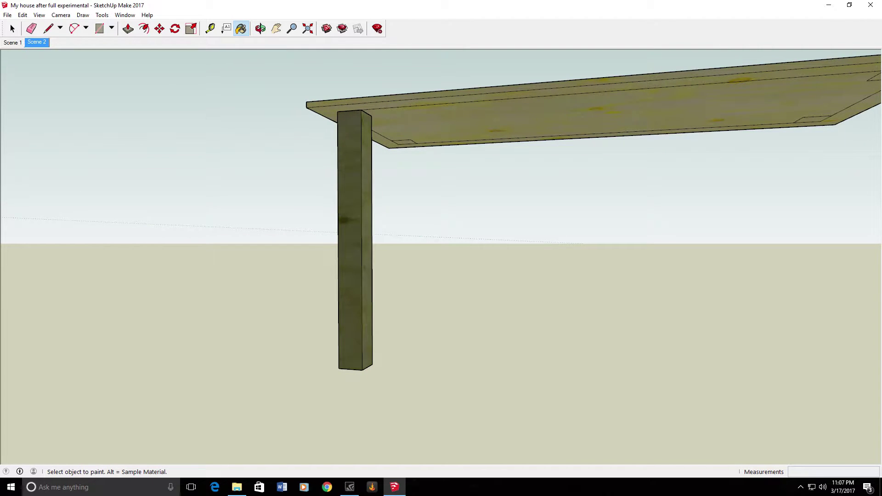
Copy the wooden leg onto two more corner outlines under the slab, aligning its top corner with each outline.
key("space")
left_click(366, 157)
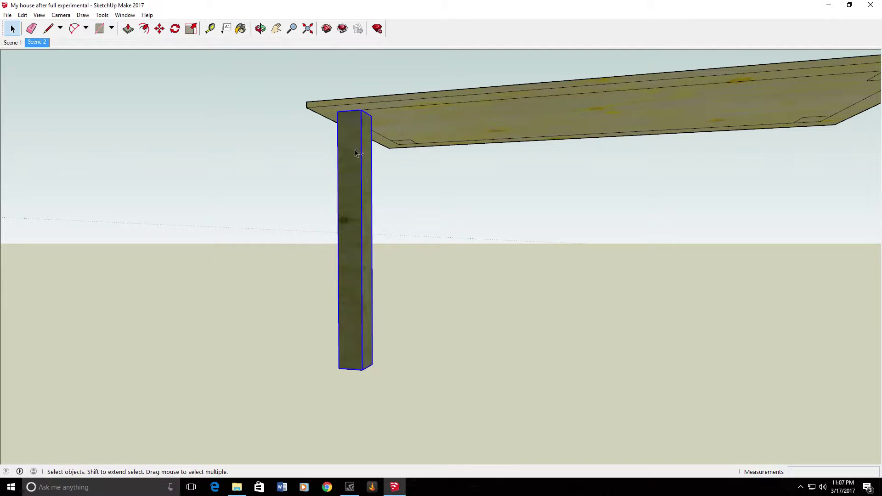
key("ctrl+c")
key("ctrl+v")
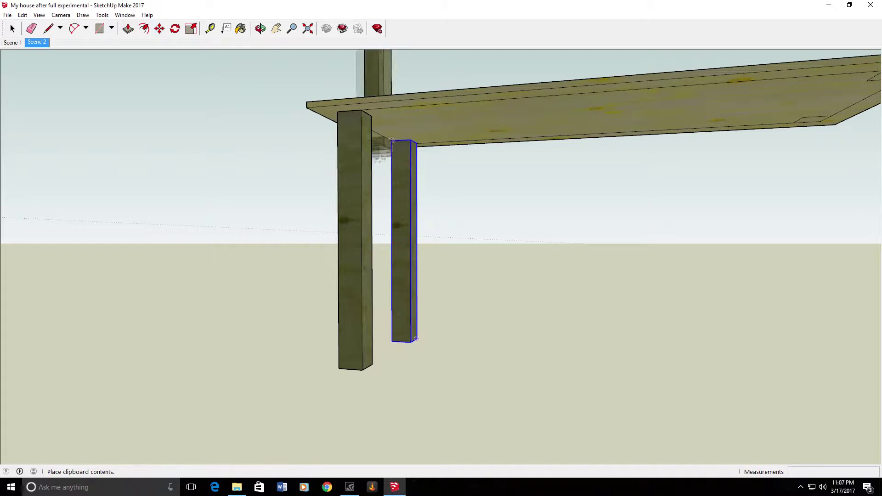
left_click(359, 361)
left_click(354, 90)
middle_click_drag(576, 111, 268, 193, "shift")
left_click(487, 179)
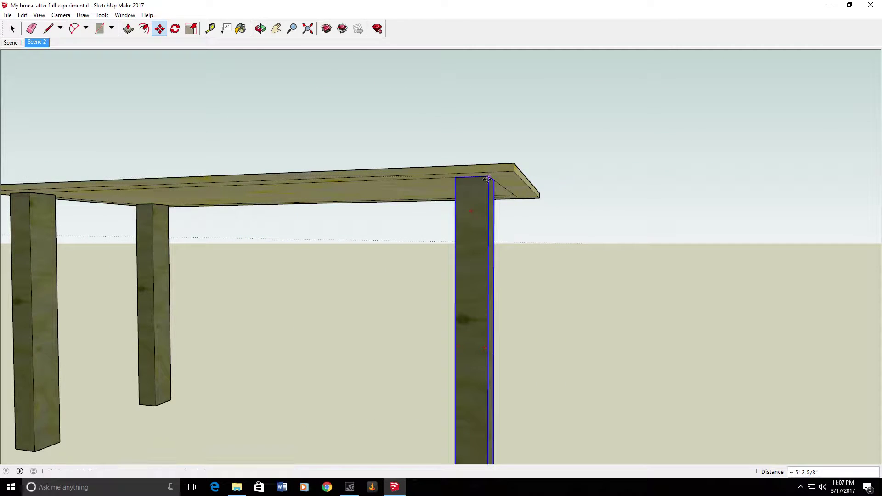
Paste another copy of the leg and move its top corner onto the remaining corner outline.
key("ctrl+v")
left_click(483, 437)
middle_click_drag(478, 91, 327, 87)
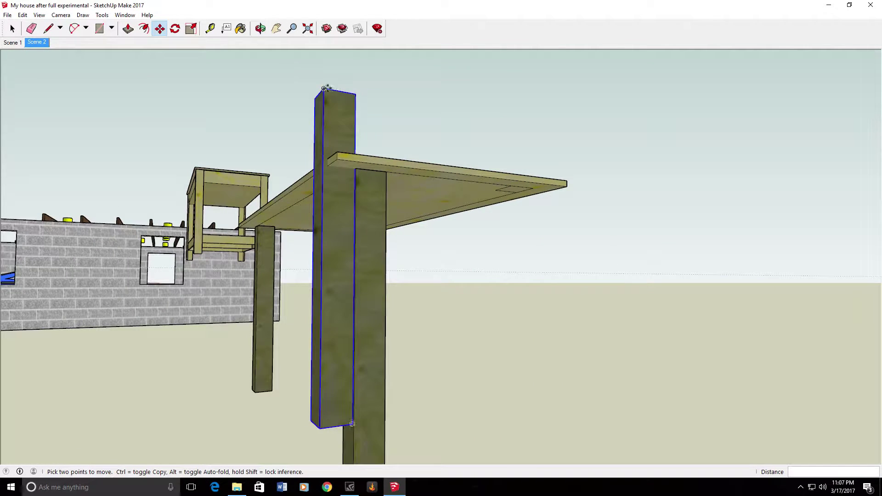
left_click(325, 88)
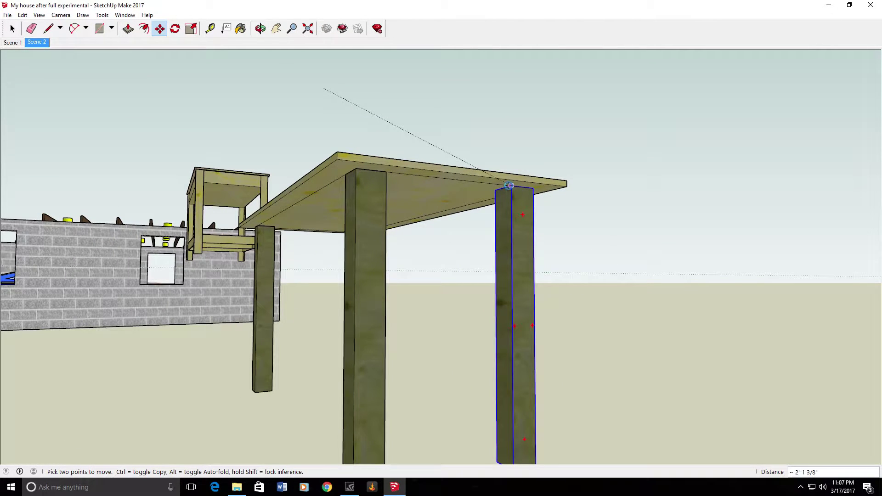
left_click(339, 164)
Examine the placement of the four legs under the slab from all sides, above and below.
middle_click_drag(341, 164, 435, 191)
middle_click_drag(415, 223, 418, 150)
scroll(352, 189, "down", 3)
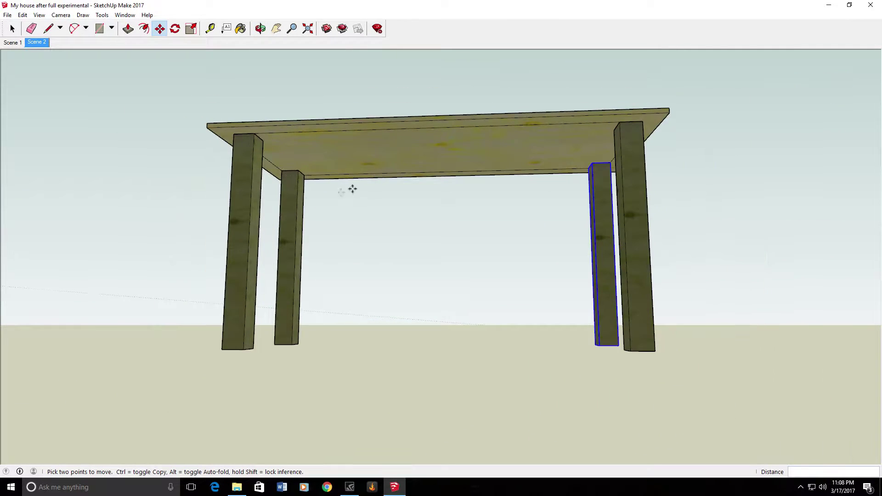
middle_click_drag(579, 134, 702, 209)
middle_click_drag(311, 194, 196, 152)
middle_click_drag(613, 157, 409, 142)
middle_click_drag(549, 153, 532, 216)
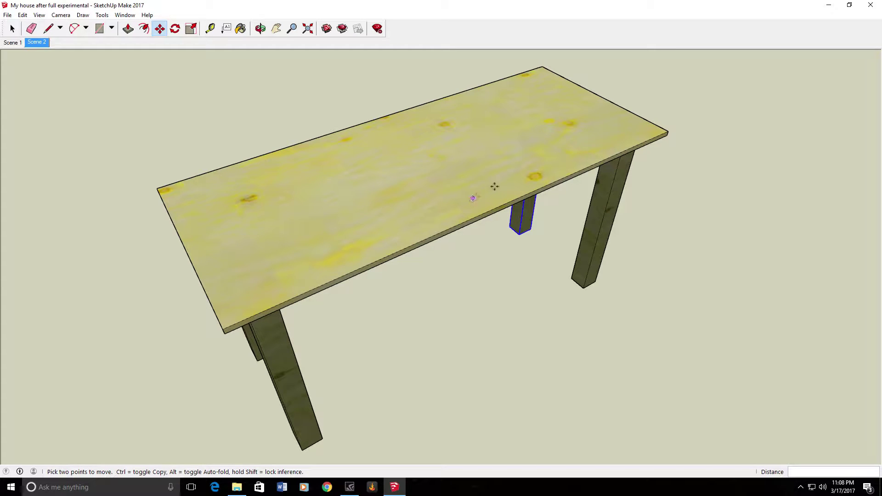
middle_click_drag(495, 187, 378, 109)
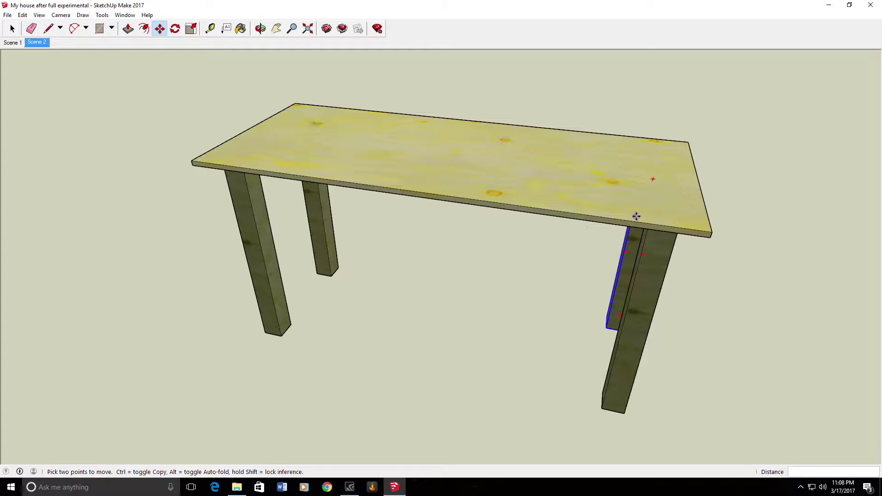
middle_click_drag(653, 222, 526, 99)
middle_click_drag(473, 131, 354, 130)
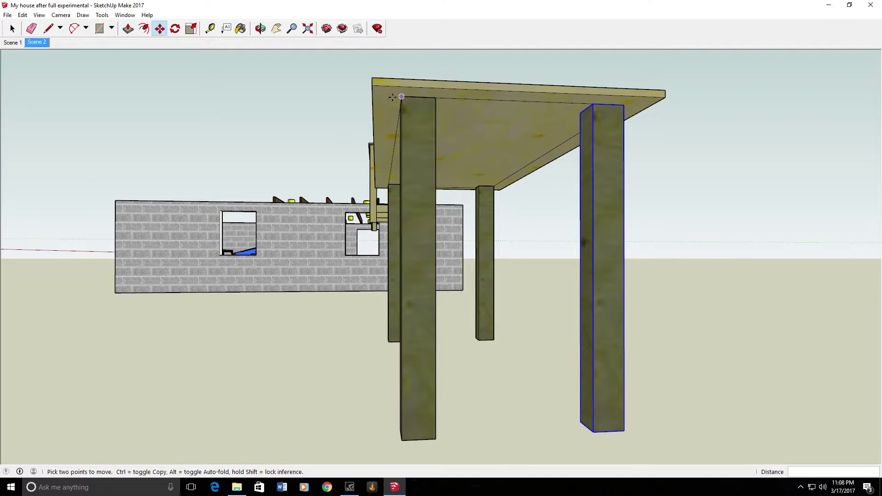
middle_click_drag(441, 109, 338, 118)
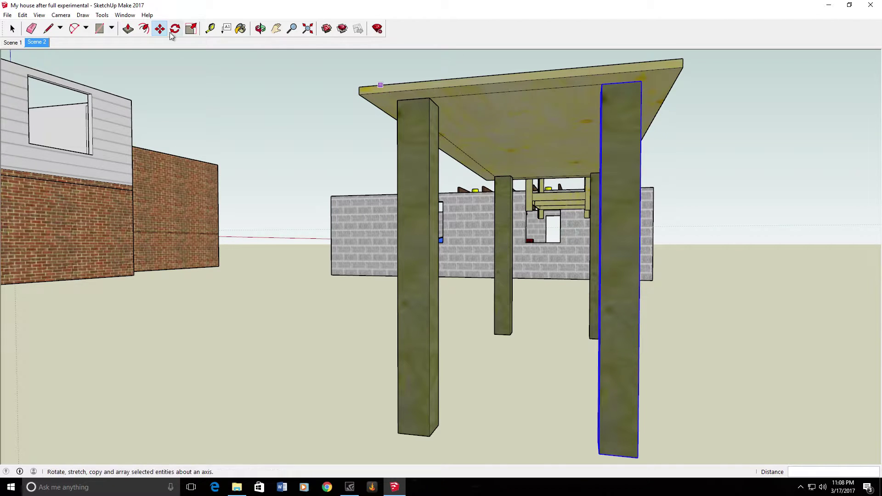
Draw a 3 1/2" high by 1 1/2" wide rail profile against the inner face of one leg, directly under the slab.
left_click(49, 29)
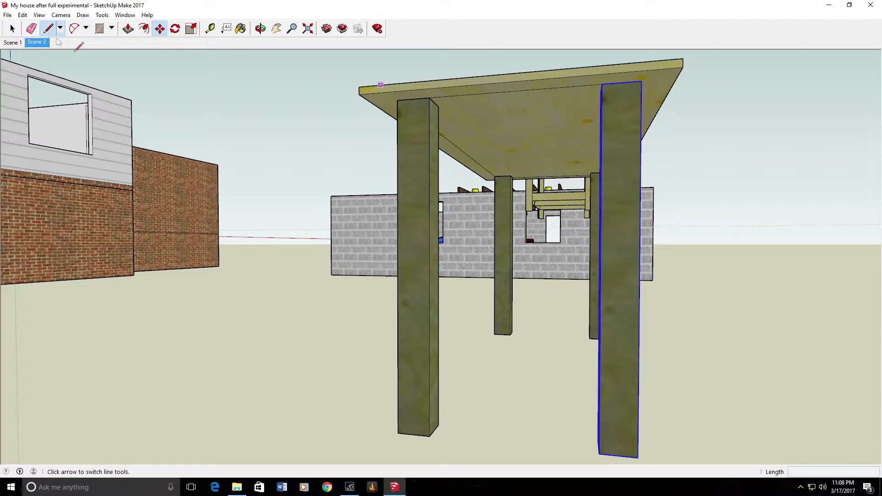
left_click(429, 98)
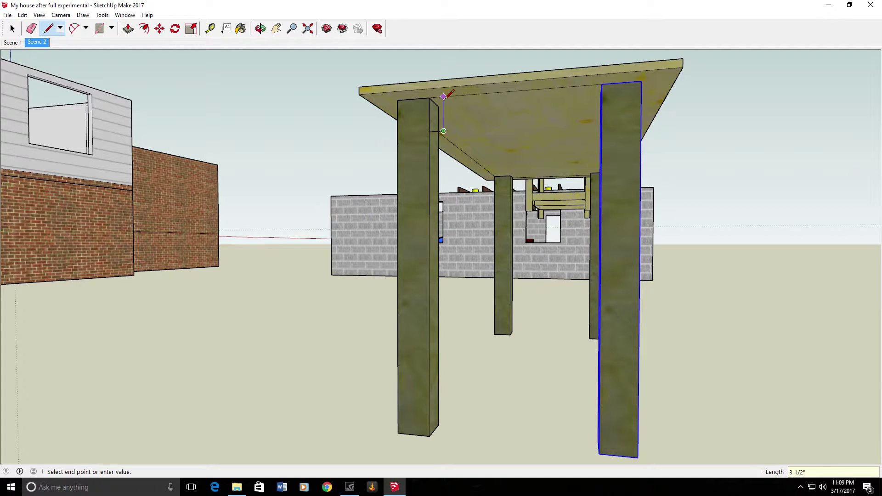
left_click(429, 97)
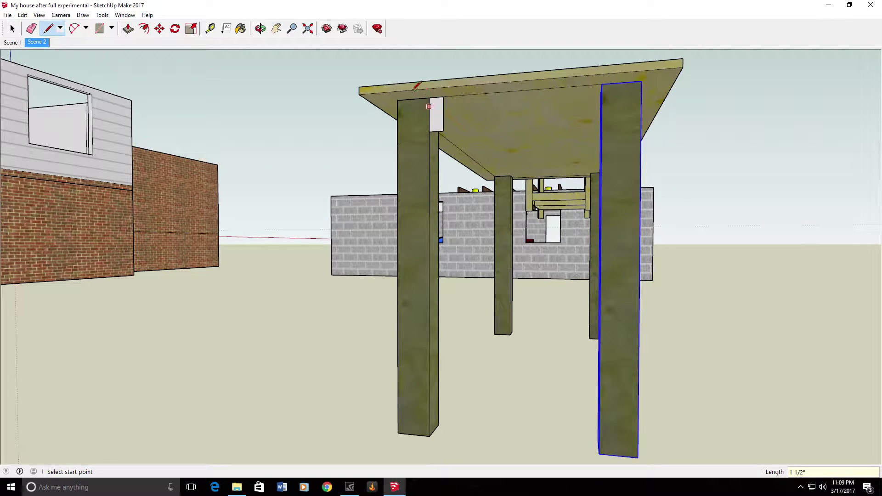
Paint the rail profile with the wood material and extrude it 5' 6" along the slab's long side.
scroll(416, 85, "up", 3)
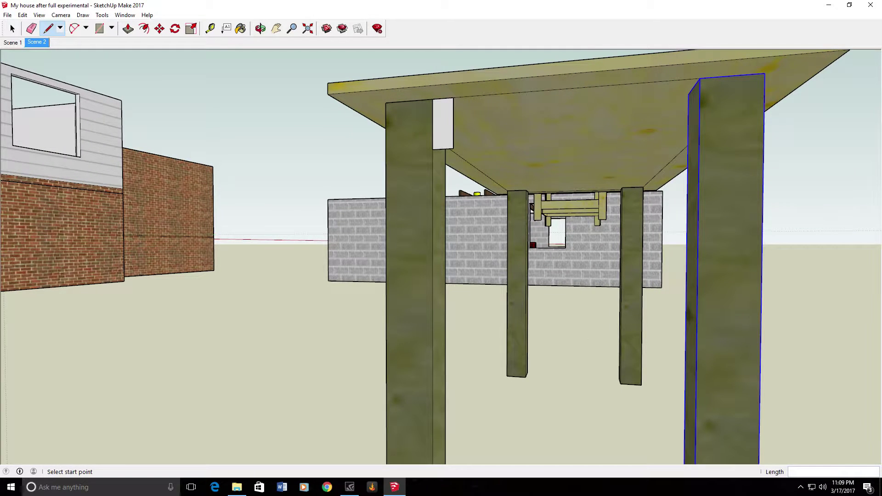
key("b")
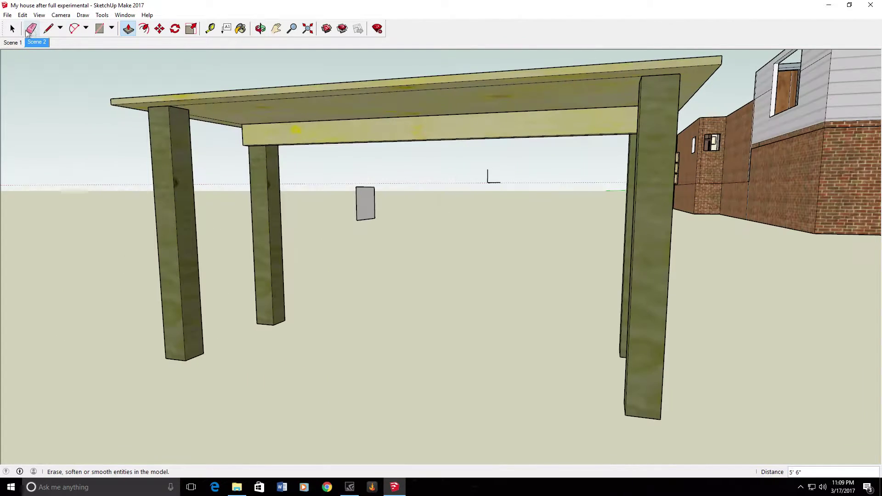
Select the whole long rail between the legs and make it a group.
left_click(13, 29)
left_click_drag(217, 112, 670, 188)
middle_click_drag(670, 187, 514, 199)
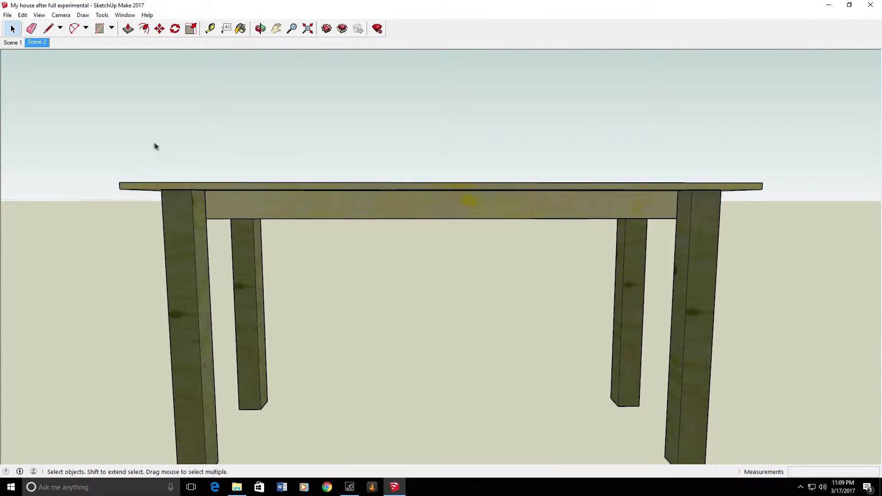
left_click_drag(150, 140, 742, 282)
right_click(558, 205)
left_click(595, 287)
Copy the grouped long rail and place the copy against the inner faces of the opposite pair of legs, directly under the slab.
middle_click_drag(595, 287, 413, 303)
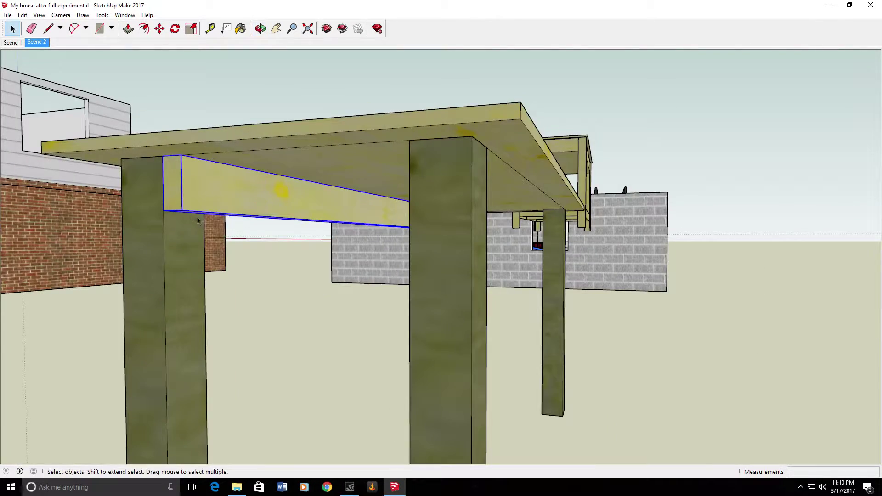
key("ctrl+v")
left_click(177, 314)
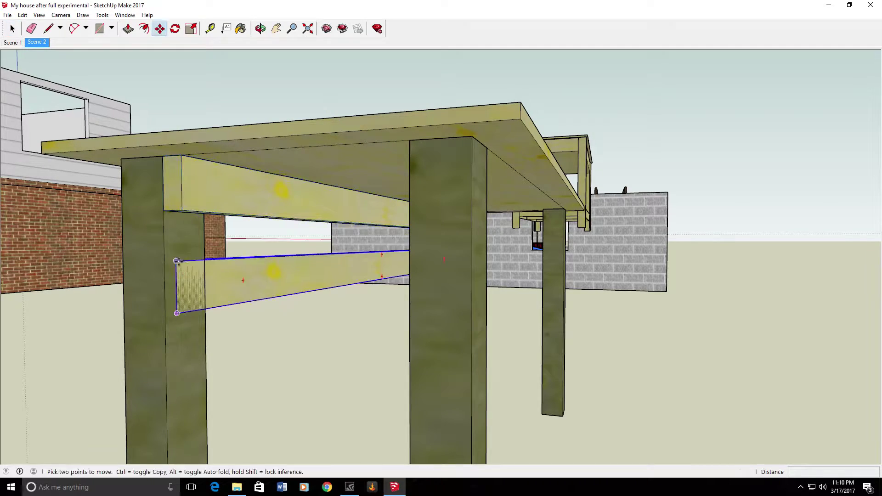
left_click(409, 141)
middle_click_drag(410, 140, 524, 193)
scroll(391, 182, "down", 6)
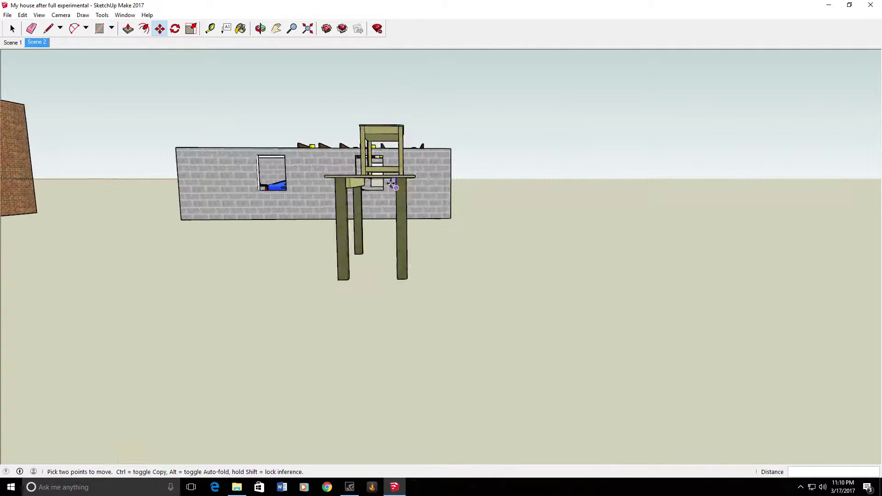
scroll(392, 183, "up", 5)
middle_click_drag(392, 184, 680, 177)
scroll(472, 118, "up", 5)
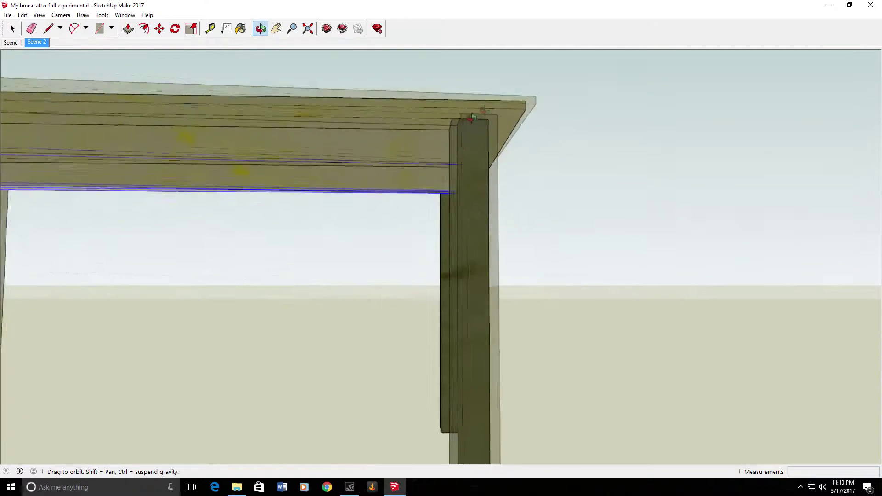
middle_click_drag(472, 118, 526, 236)
scroll(594, 171, "down", 2)
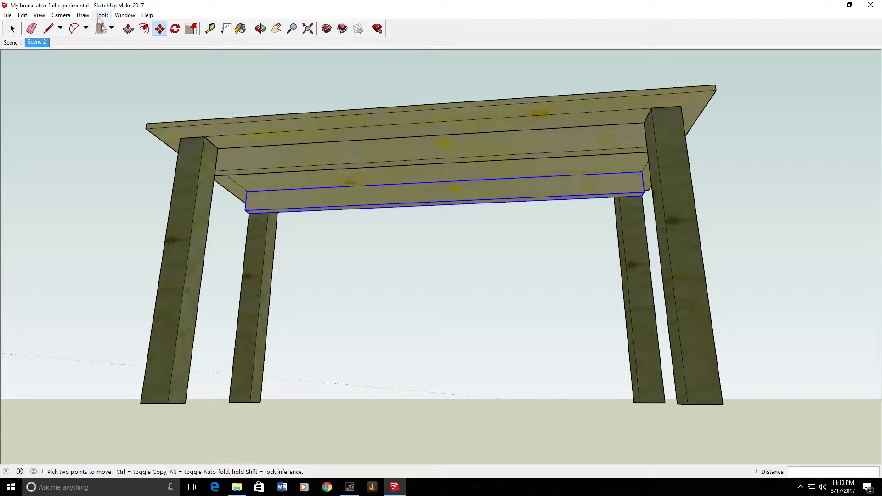
Draw a narrow upright apron profile 4" high against the outer corner of one leg, directly under the slab.
left_click(47, 29)
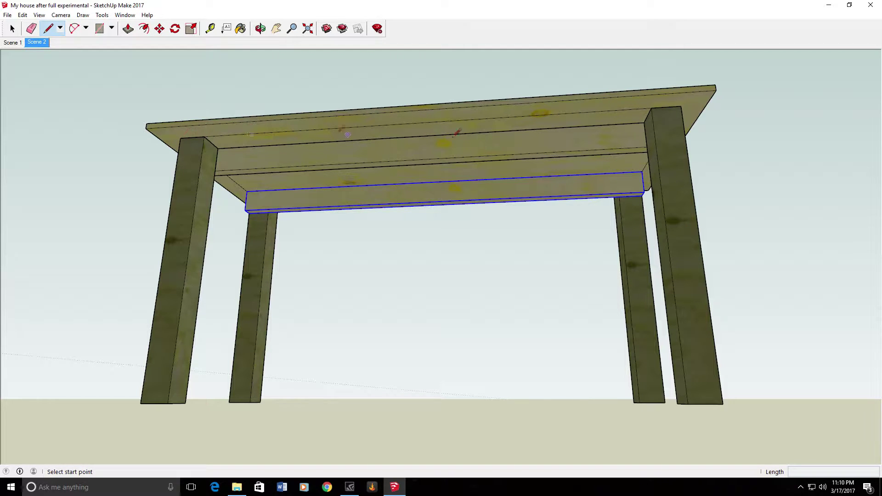
middle_click_drag(676, 130, 406, 223)
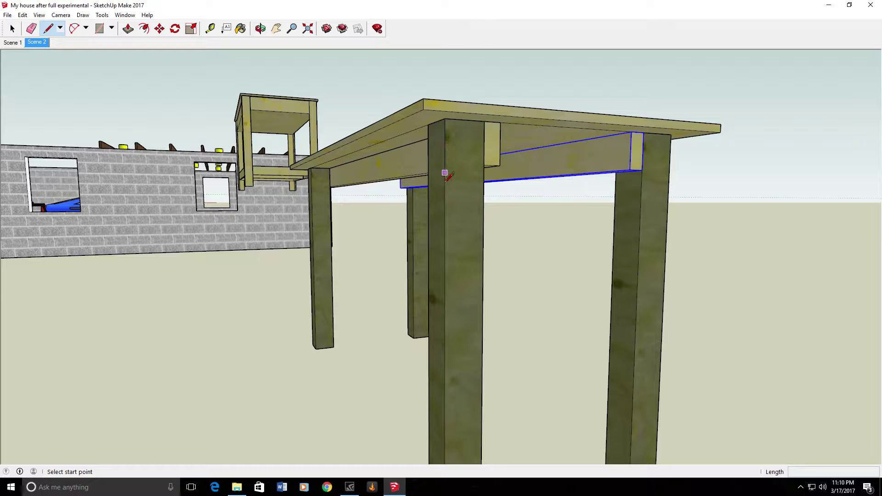
middle_click_drag(475, 155, 442, 120)
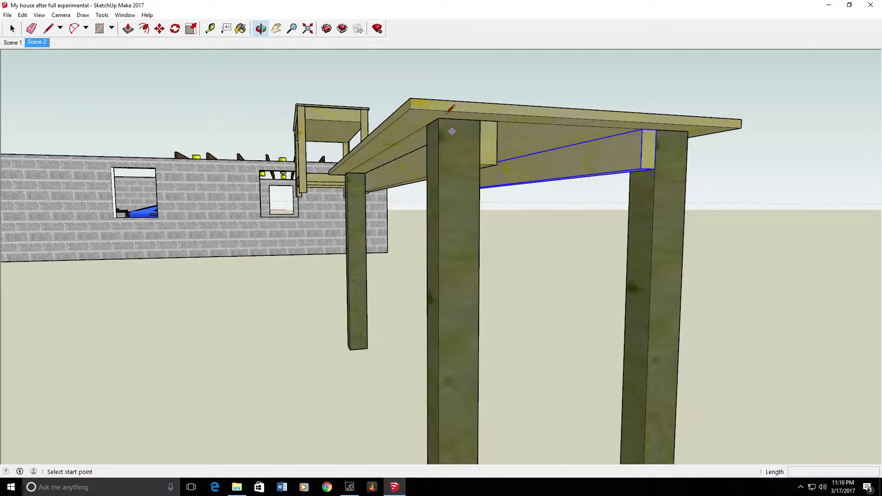
left_click(438, 118)
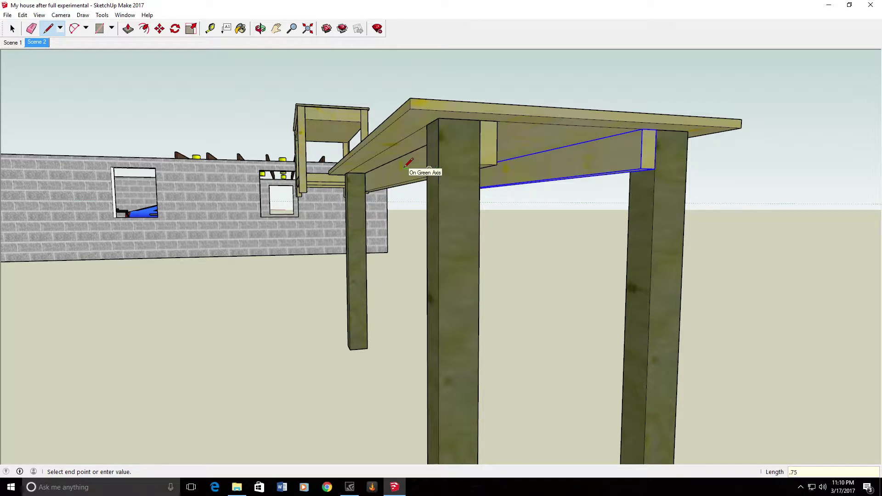
left_click(439, 117)
middle_click_drag(438, 118, 441, 112)
scroll(442, 100, "up", 2)
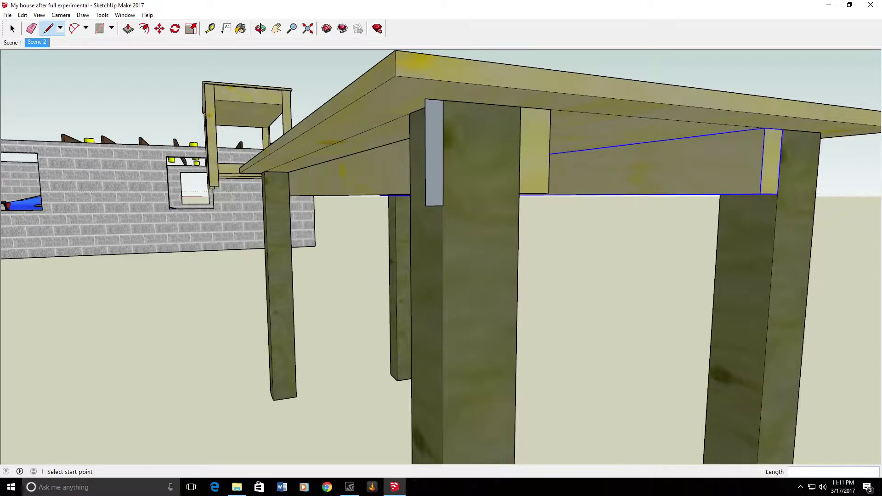
Paint the apron profile with the wood material, make it a group, and open the group for editing.
key("b")
middle_click_drag(449, 149, 798, 215)
scroll(480, 176, "down", 3)
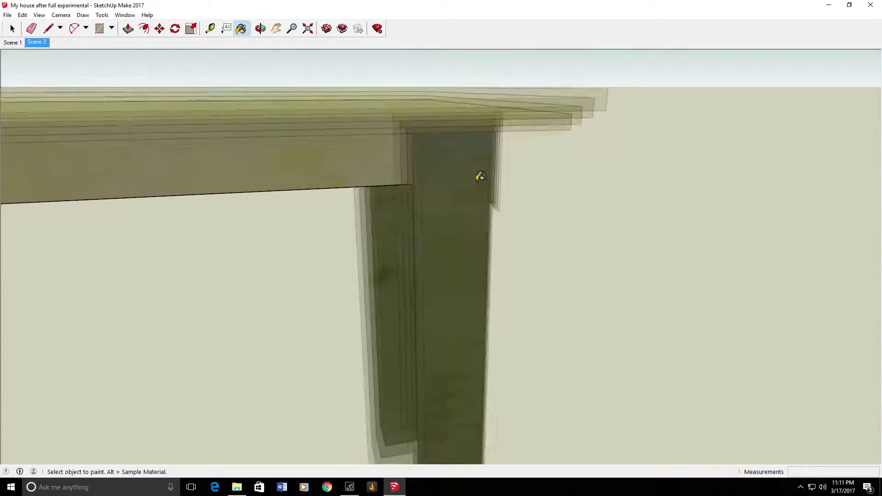
middle_click_drag(480, 176, 528, 223)
left_click(12, 29)
left_click_drag(592, 149, 615, 174)
right_click(603, 156)
left_click(639, 238)
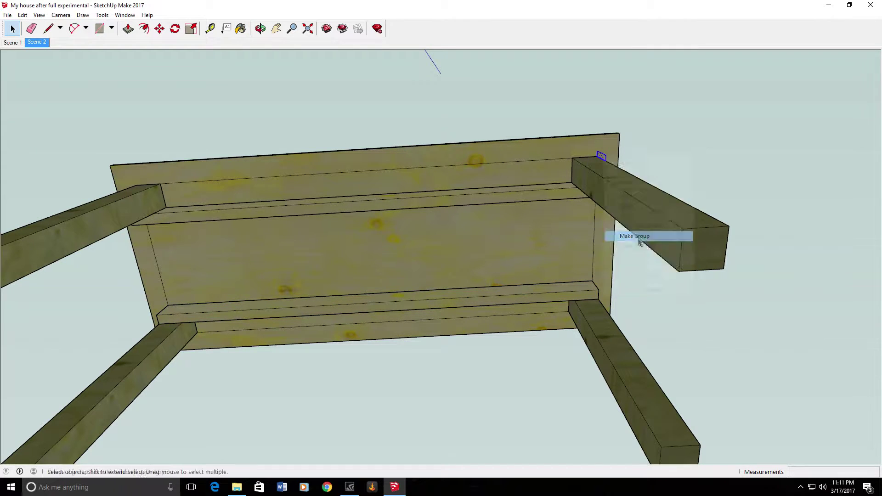
double_click(601, 155)
Draw a rectangle on the slab's underside around the outer corners of the four legs, and erase its face to leave only the outline.
key("alt+t")
key("p")
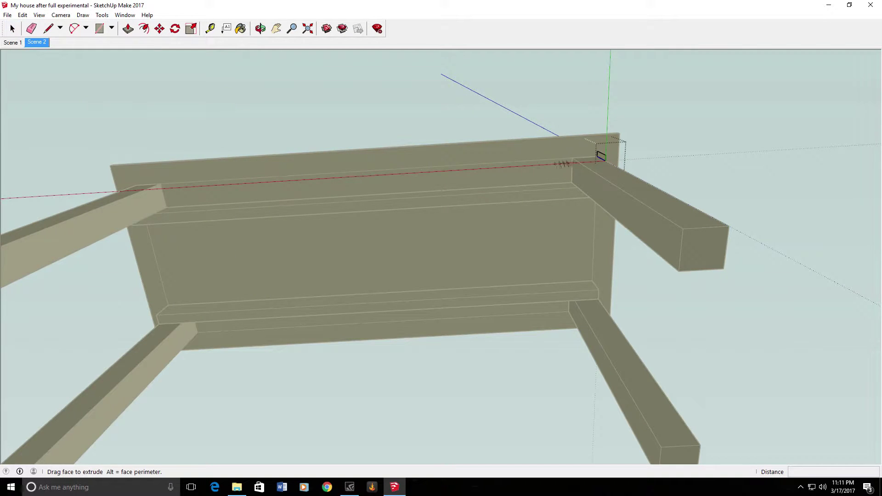
left_click(12, 29)
left_click(99, 28)
left_click(136, 186)
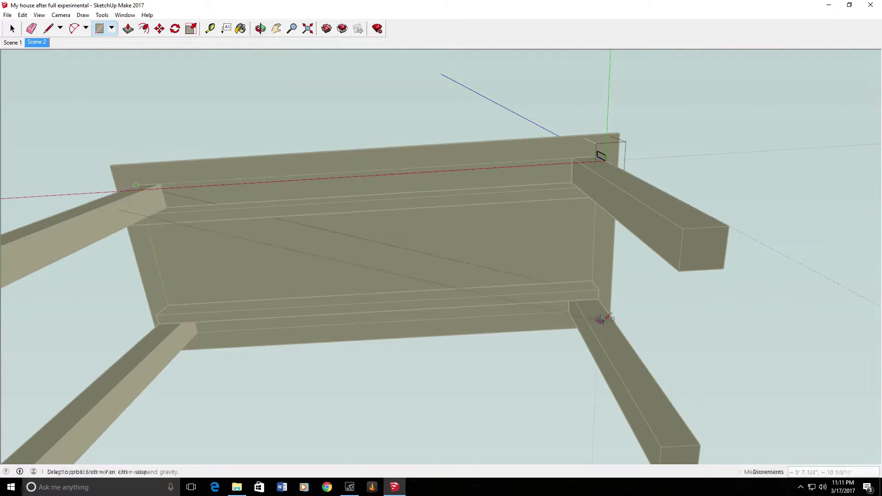
middle_click_drag(599, 319, 540, 208)
left_click(595, 124)
mouse_move(596, 124)
middle_mouse_down()
mouse_move(528, 207)
mouse_move(501, 221)
middle_mouse_up()
right_click(467, 243)
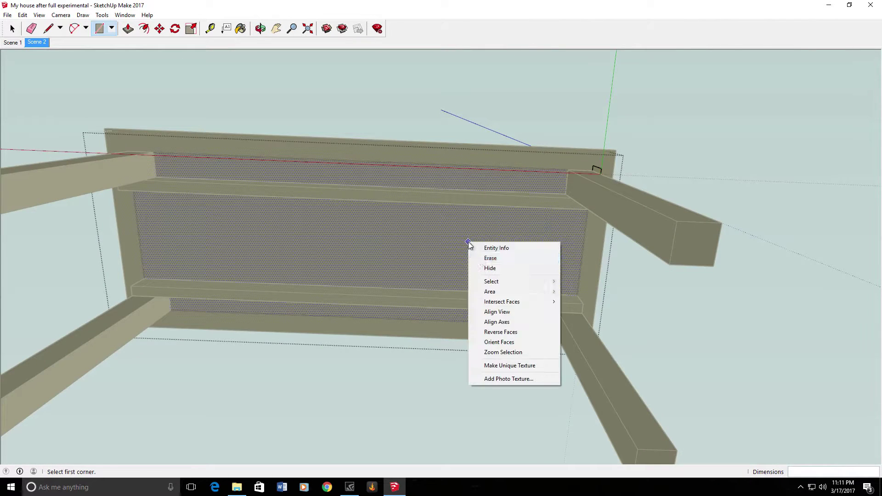
left_click(494, 259)
Extrude the apron profile with Follow Me along the rectangular outline around all four legs.
key("alt+t")
key("p")
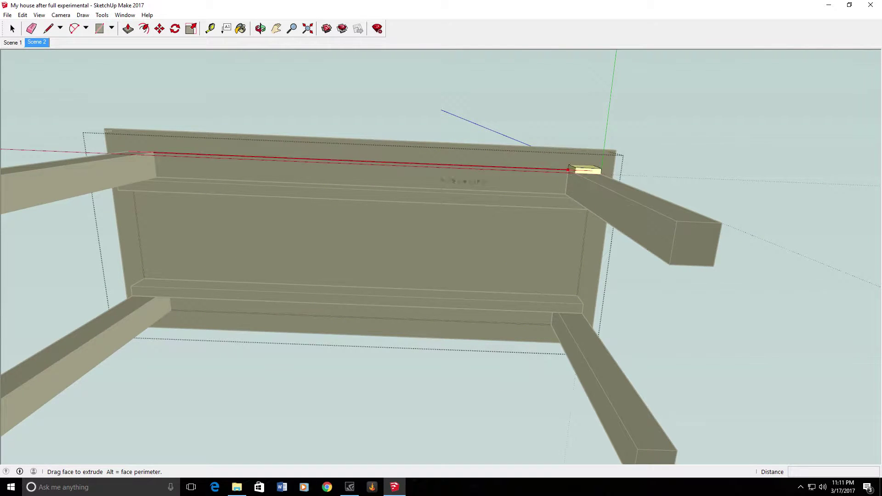
left_click(592, 172)
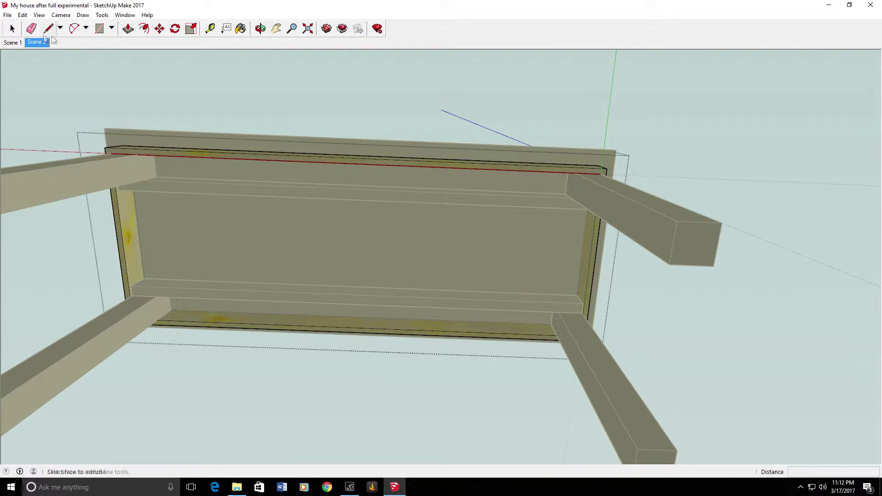
left_click(13, 29)
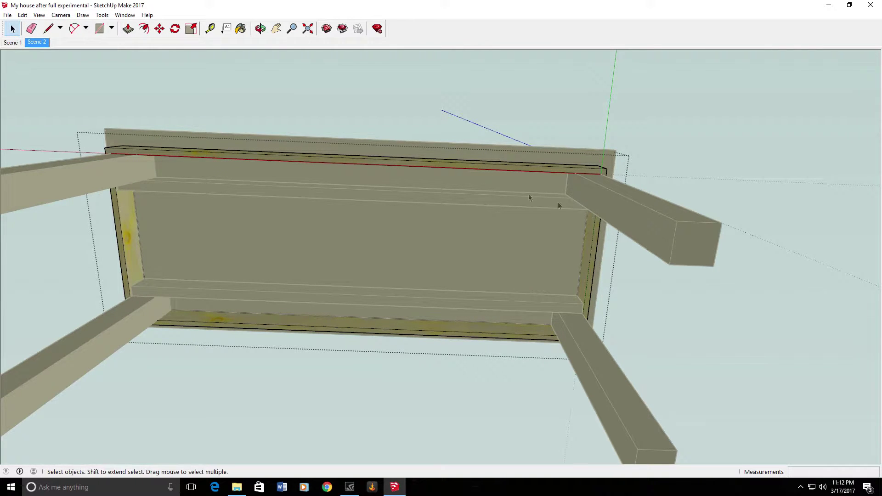
Draw diagonal mitre lines across the apron's lower edge where its boards meet at the outer leg corners.
key("l")
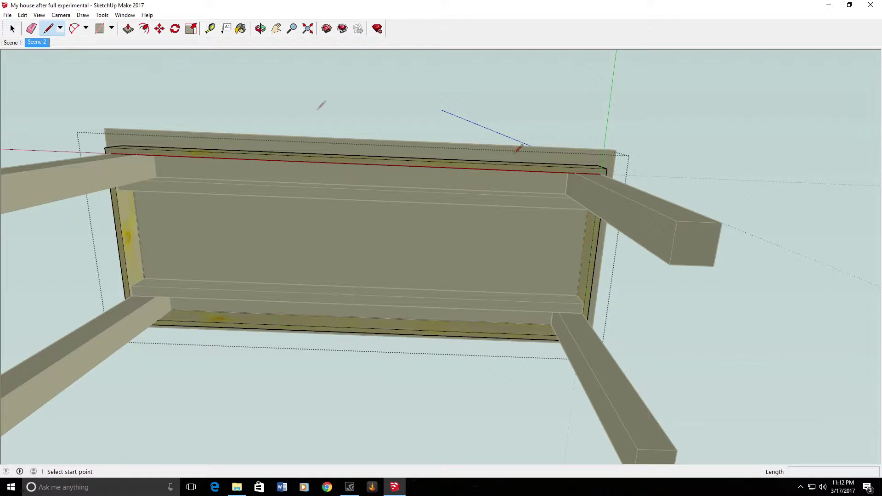
scroll(607, 169, "up", 6)
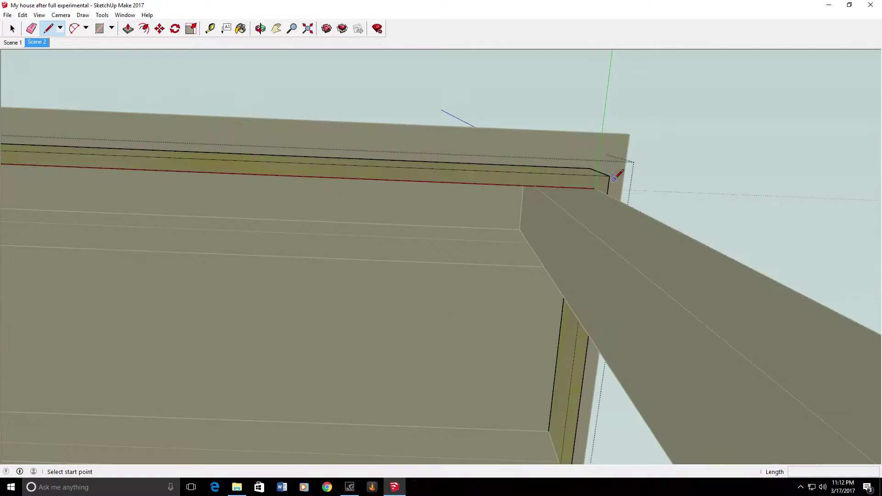
middle_click_drag(614, 168, 491, 185)
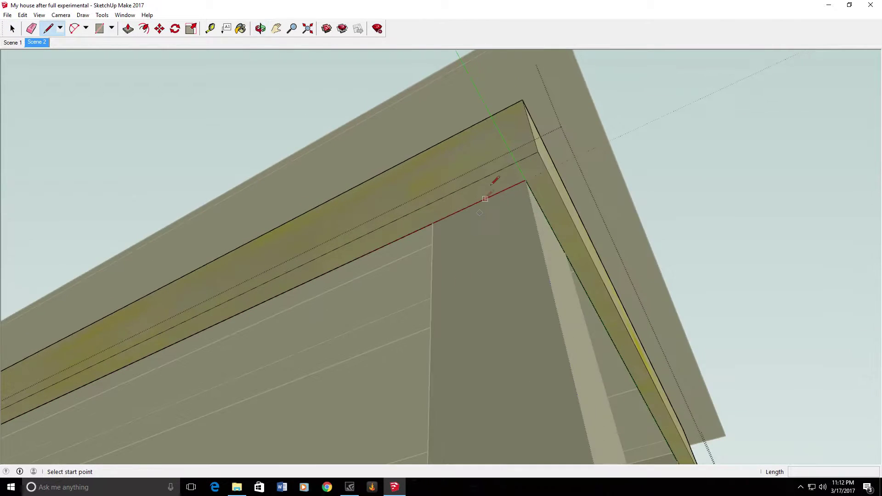
left_click(526, 180)
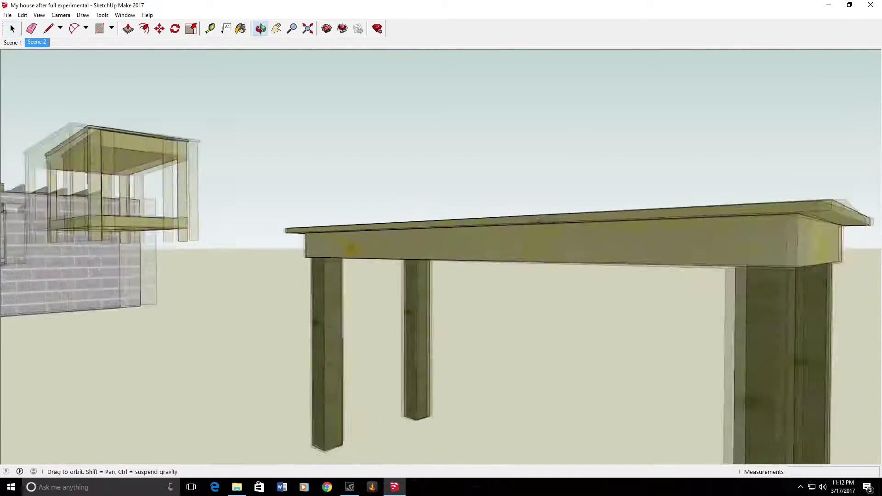
Examine the apron's mitred corners and the whole bench from the sides and from above.
middle_click_drag(350, 322, 654, 181)
middle_click_drag(710, 149, 341, 209)
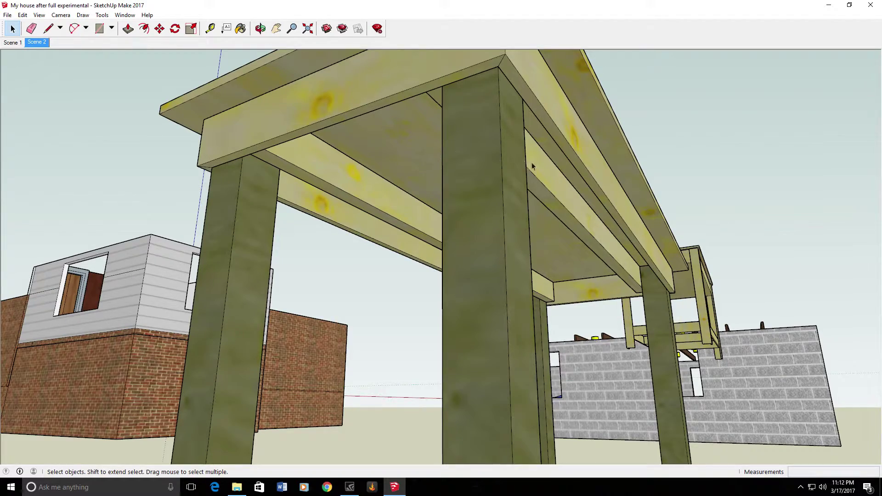
middle_click_drag(462, 142, 313, 317)
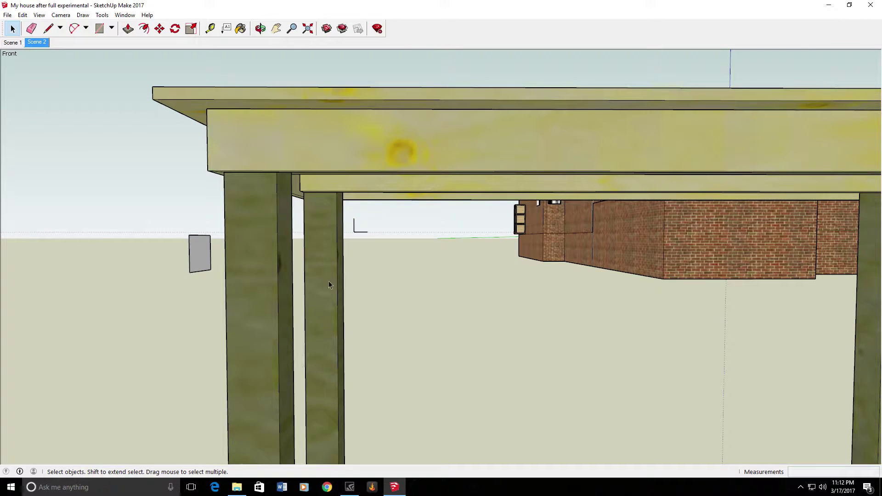
middle_click_drag(329, 285, 403, 285)
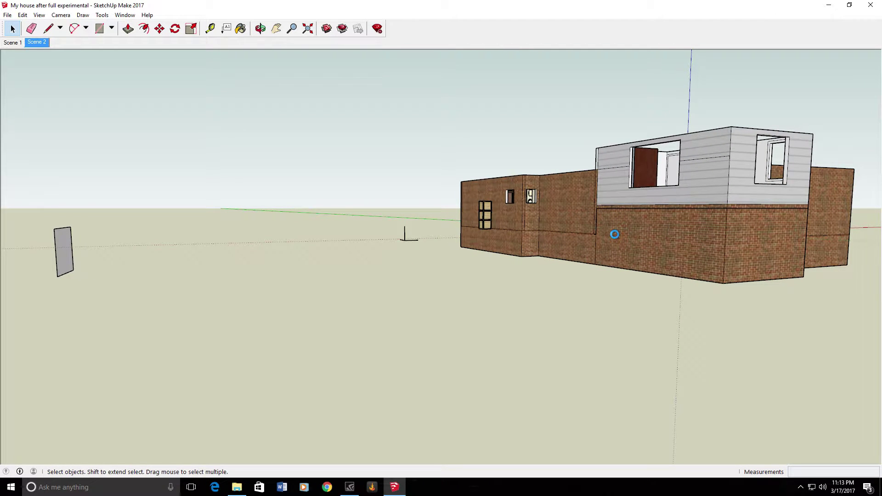
middle_click_drag(614, 235, 500, 332)
scroll(421, 347, "up", 4)
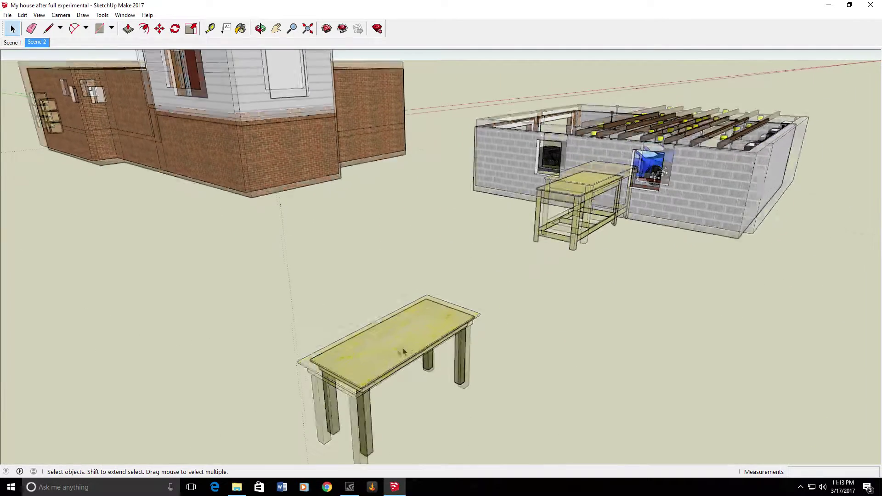
Examine how the long rails and apron boards fit around the legs beneath the slab, and check the slab's outer corner.
middle_click_drag(348, 365, 374, 196)
scroll(597, 327, "up", 3)
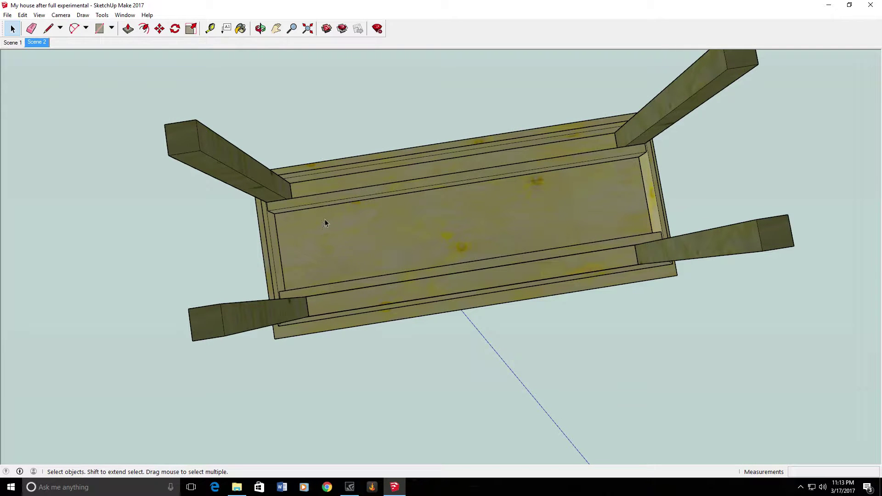
middle_click_drag(462, 222, 496, 181)
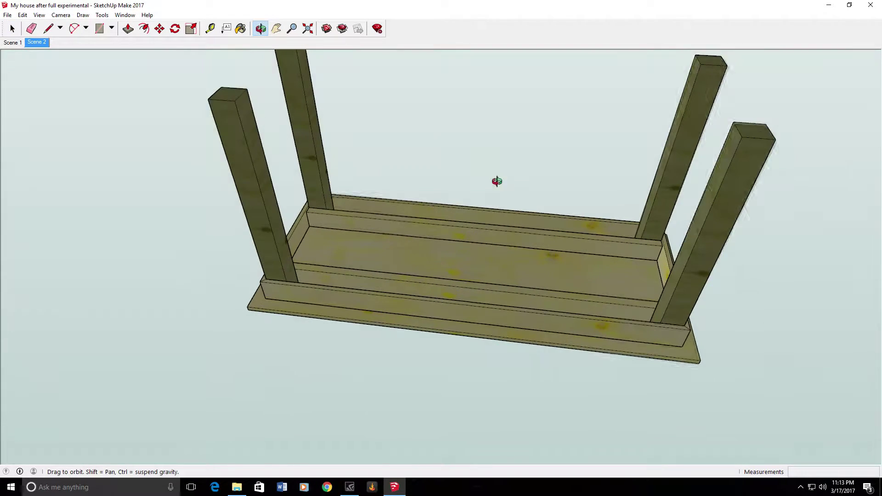
scroll(459, 276, "up", 5)
middle_click_drag(439, 236, 312, 286)
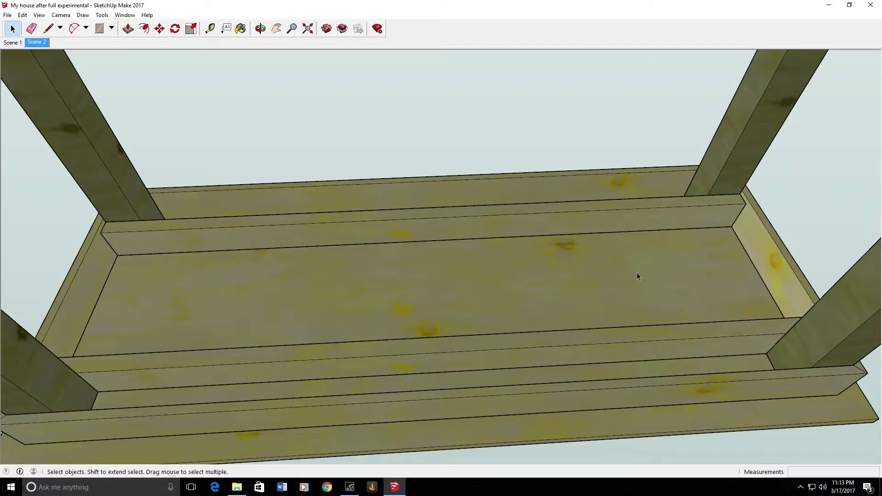
middle_click_drag(637, 274, 464, 396)
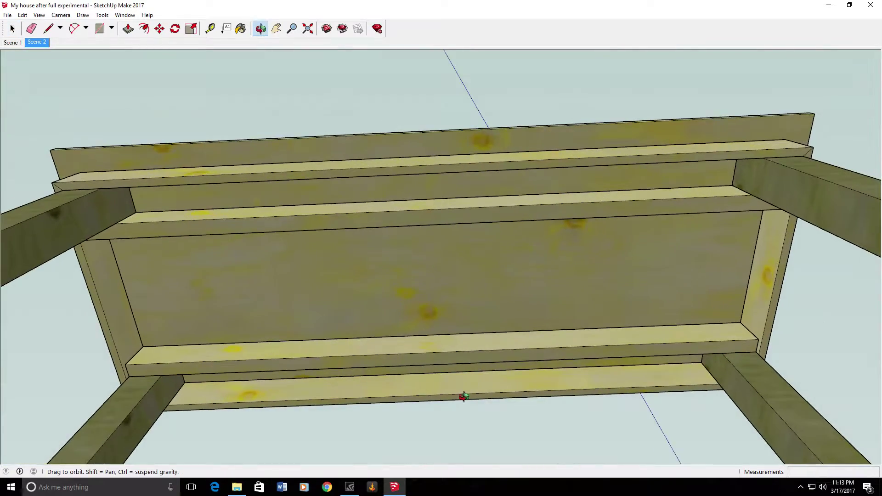
middle_click_drag(671, 303, 587, 179)
middle_click_drag(693, 236, 616, 148)
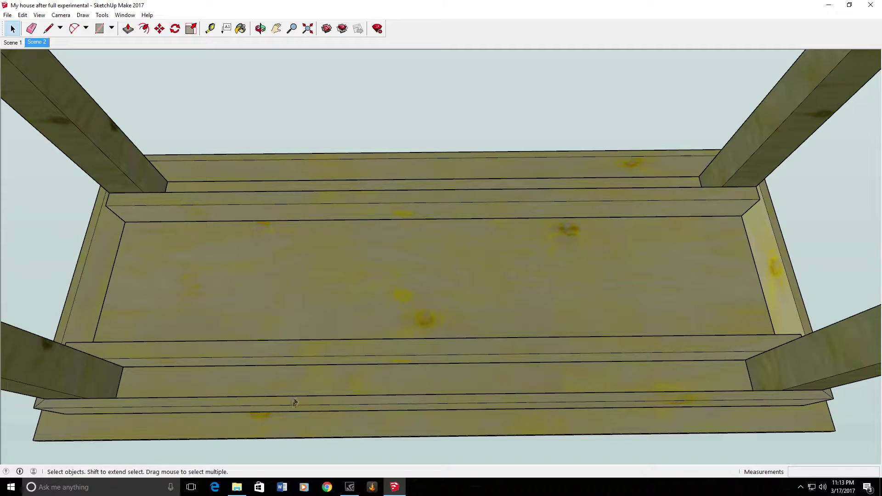
middle_click_drag(307, 404, 394, 345)
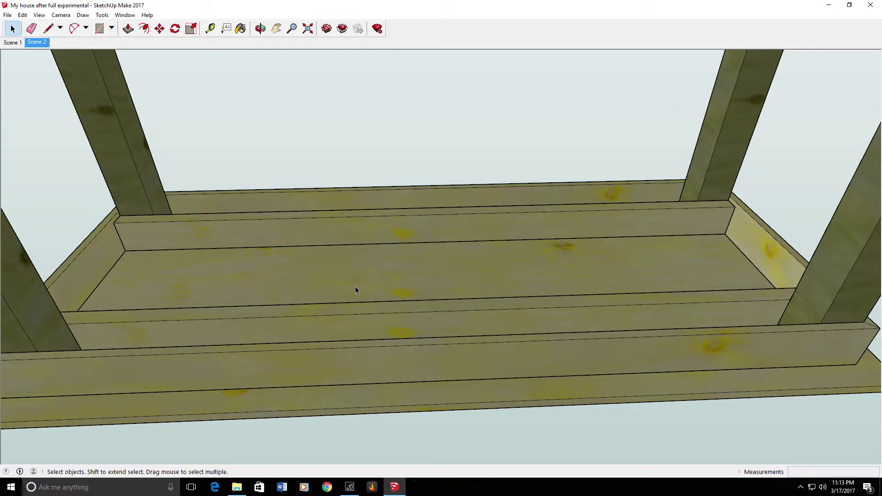
middle_click_drag(704, 248, 401, 317)
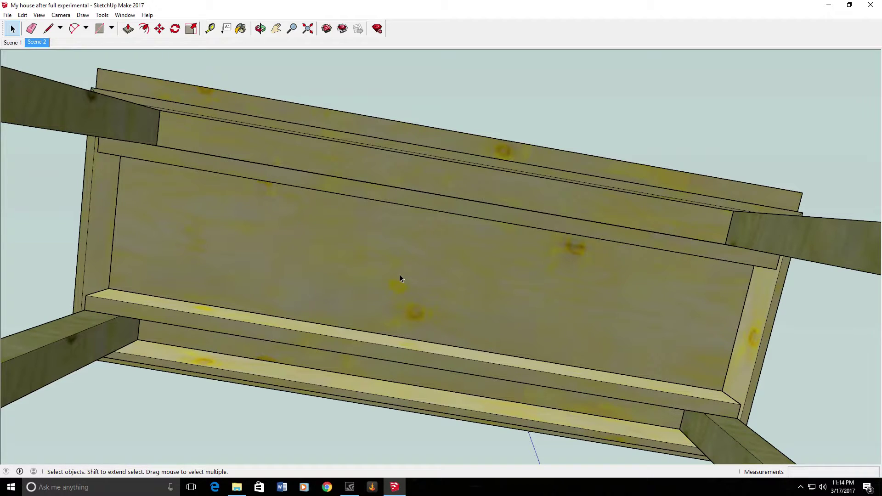
middle_click_drag(354, 253, 504, 285)
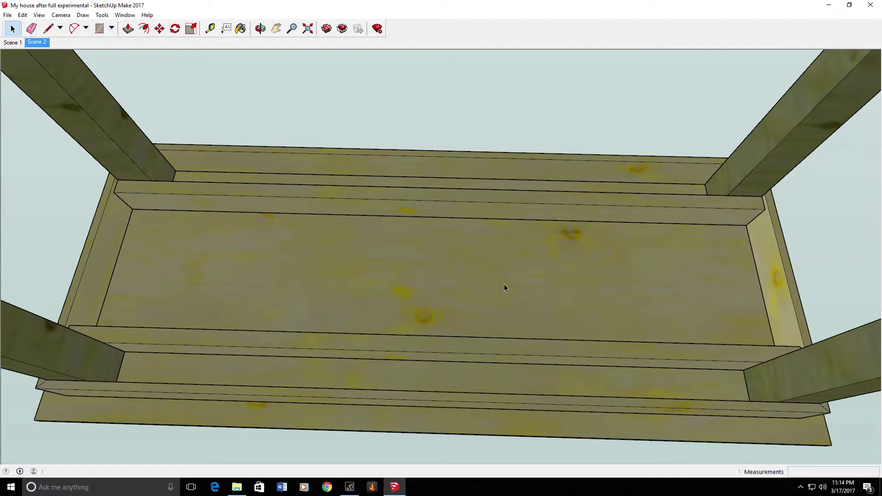
middle_click_drag(411, 214, 410, 250)
middle_click_drag(569, 181, 153, 212)
scroll(153, 212, "up", 6)
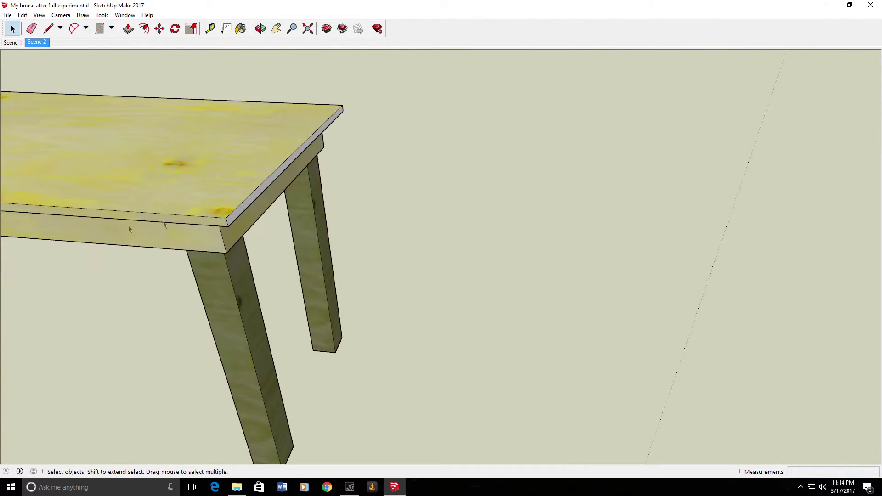
Open the slab group for editing, paint its unpainted end edge with the wood material, and close the group.
right_click(236, 198)
left_click(264, 242)
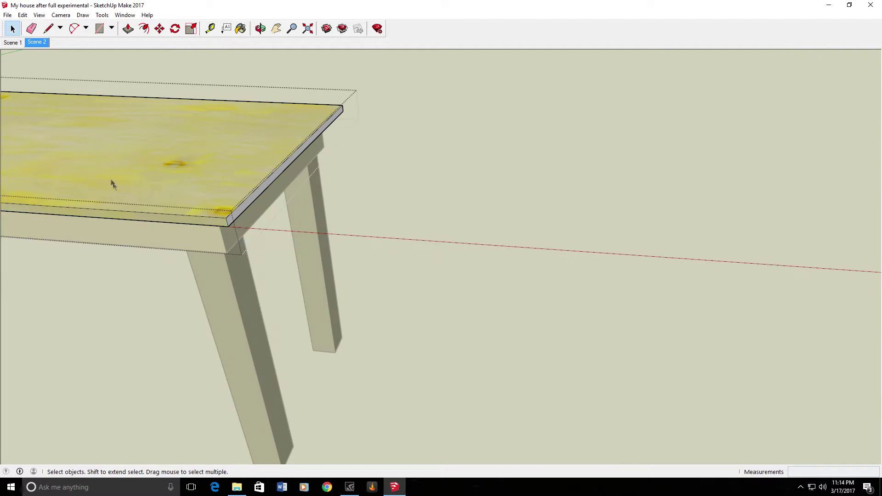
key("b")
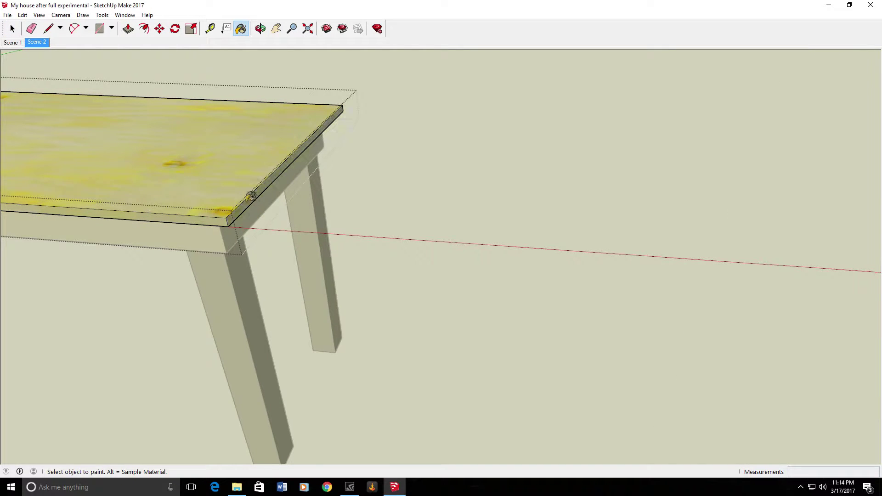
right_click(228, 193)
right_click(418, 207)
left_click(431, 215)
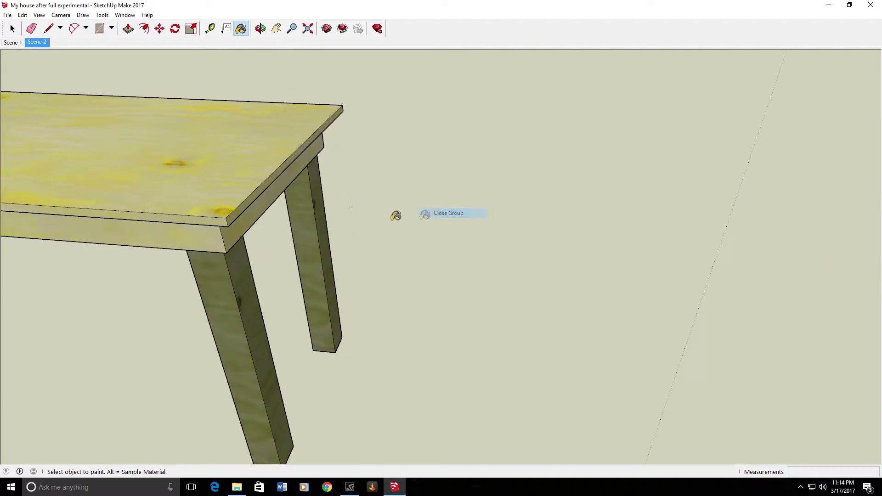
Make the whole bench a component named DIY Work Bench.
scroll(358, 209, "down", 6)
middle_click_drag(394, 242, 435, 234)
scroll(339, 195, "up", 5)
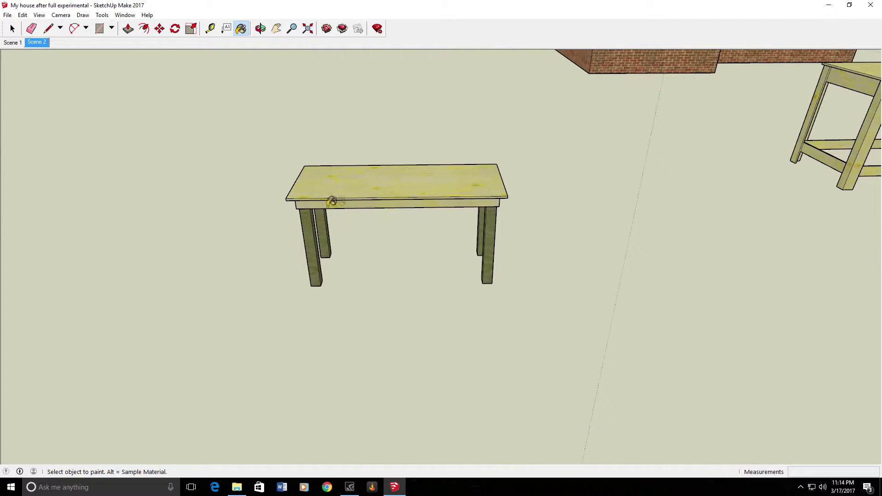
left_click(13, 28)
left_click_drag(222, 123, 698, 357)
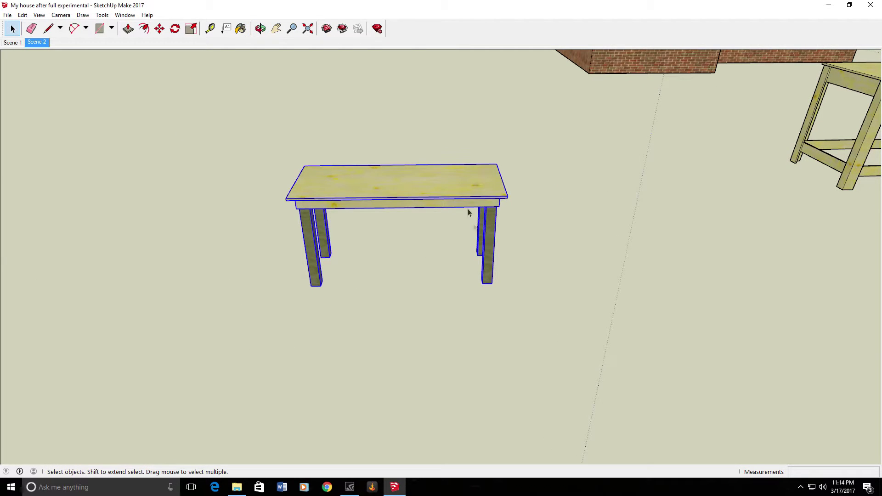
right_click(467, 209)
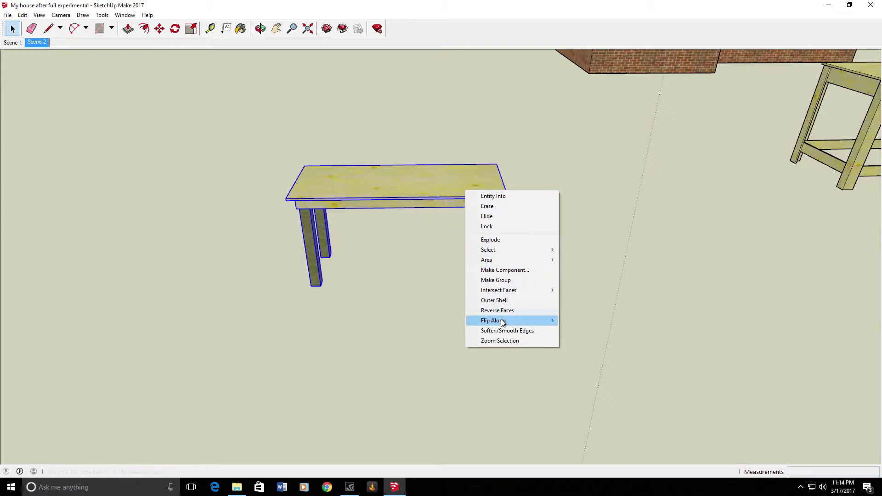
left_click(505, 270)
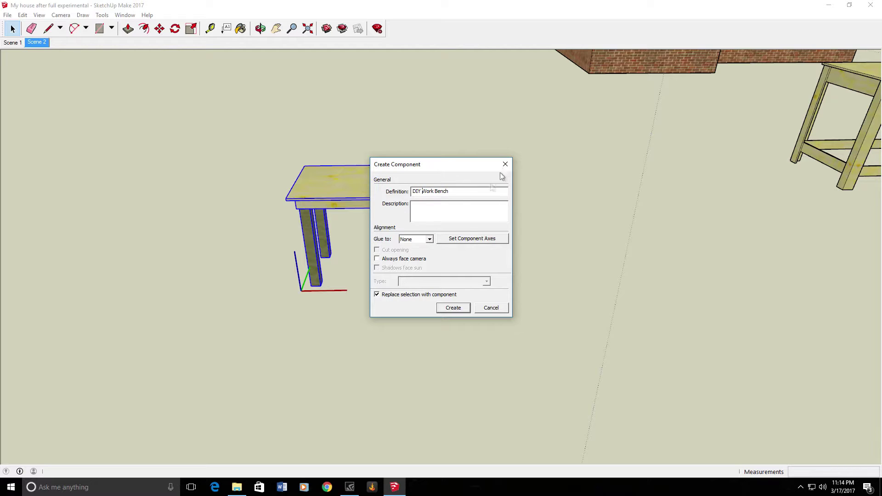
left_click(452, 308)
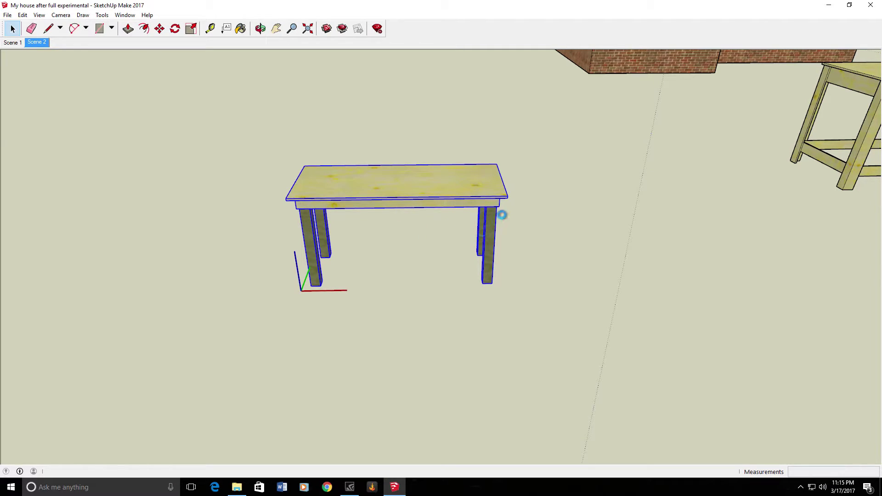
Move the bench component into the garage, onto the open floor near the wooden desk.
middle_click_drag(502, 215, 301, 103)
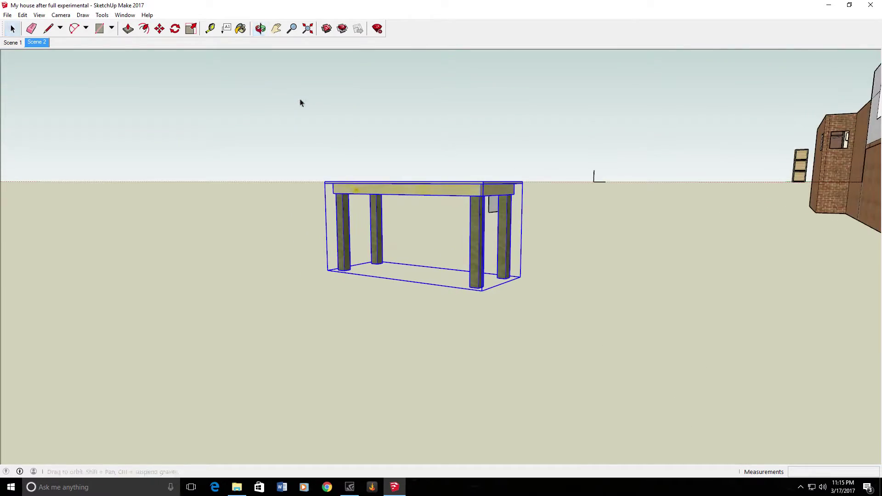
scroll(478, 186, "up", 6)
middle_click_drag(477, 186, 713, 280)
scroll(594, 234, "down", 3)
middle_click_drag(421, 206, 510, 283)
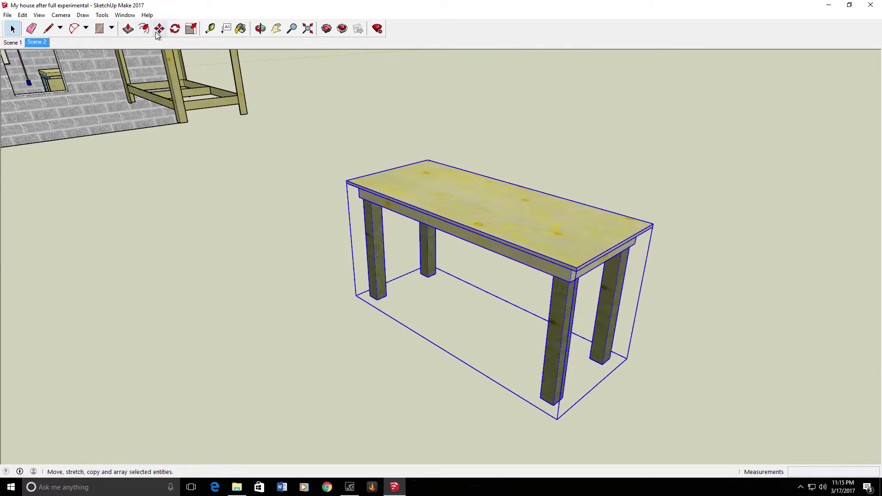
middle_click_drag(190, 120, 373, 186)
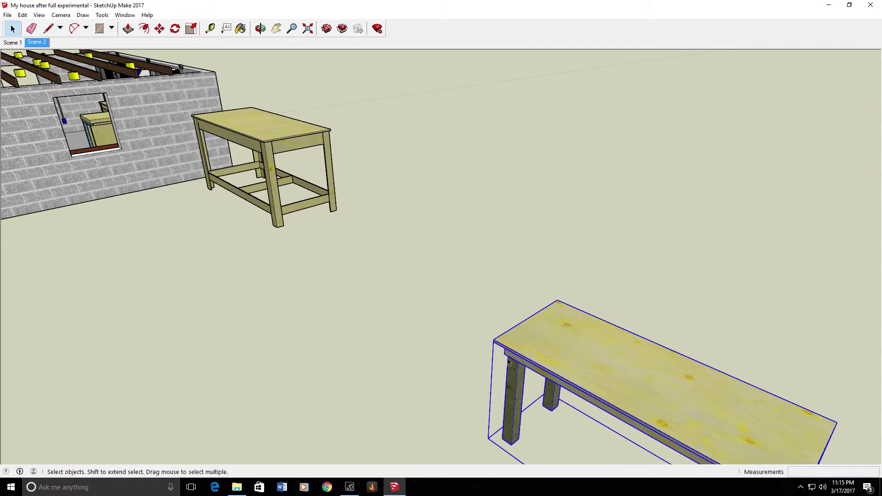
middle_click_drag(508, 363, 645, 335)
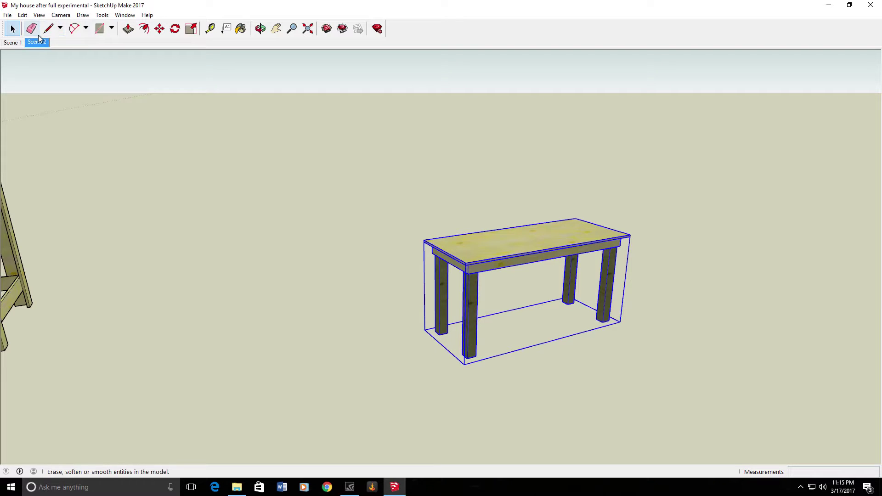
left_click(160, 29)
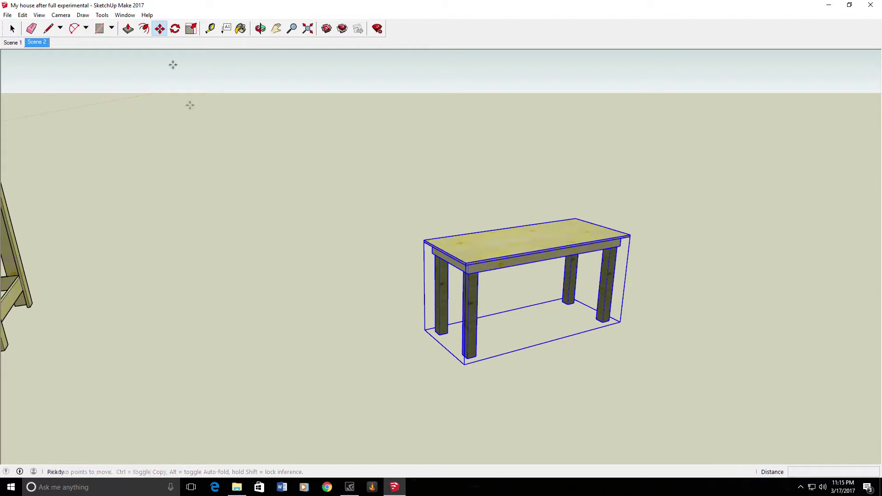
left_click(434, 332)
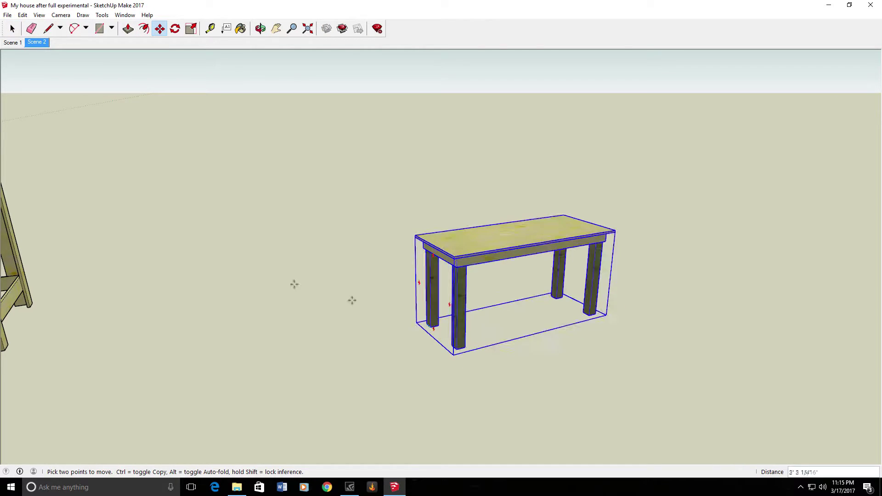
middle_click_drag(143, 280, 565, 304)
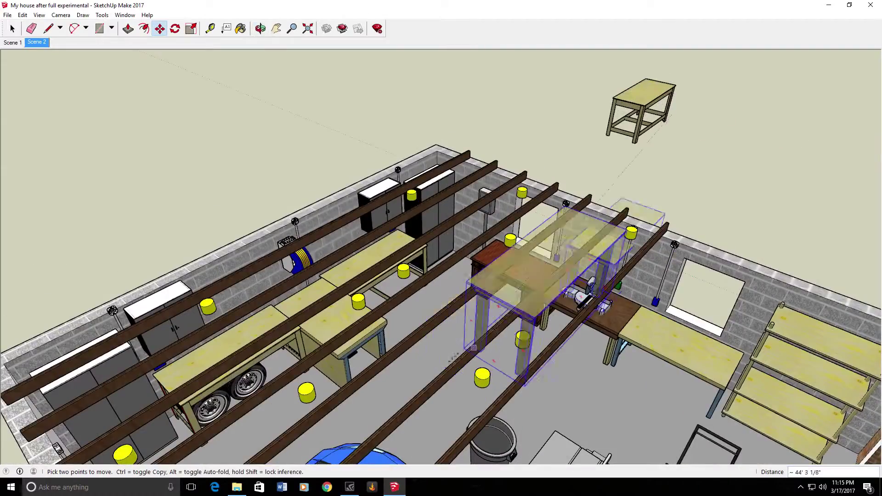
left_click(447, 365)
Delete the old workbench along the back wall between the compressor table and the tall cabinet near the desk.
scroll(418, 346, "up", 5)
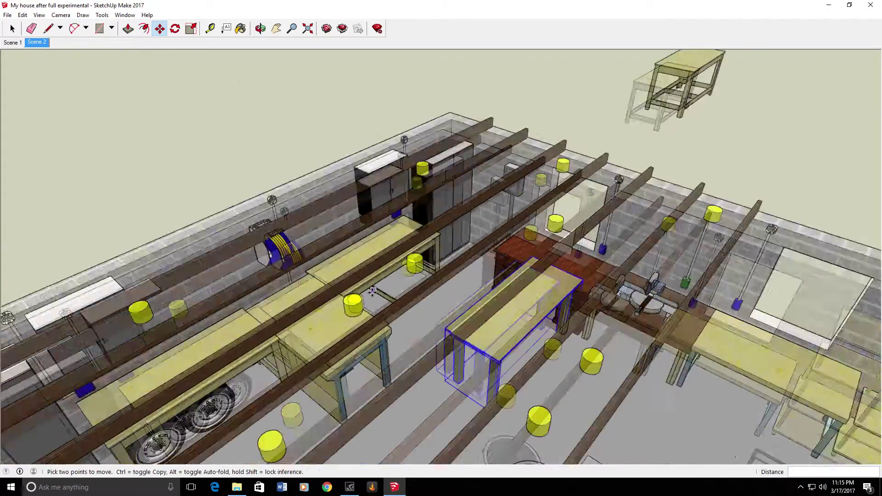
middle_click_drag(386, 287, 244, 244)
scroll(368, 341, "up", 5)
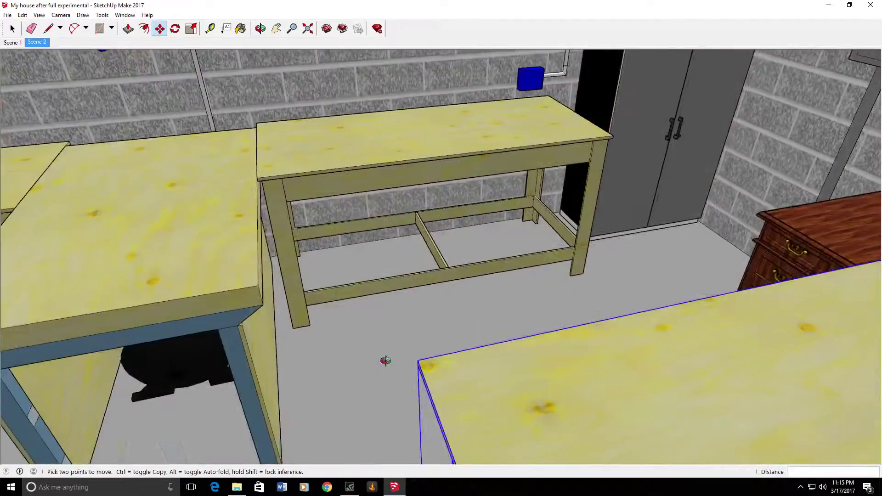
middle_click_drag(386, 360, 413, 293)
left_click(12, 29)
left_click(360, 171)
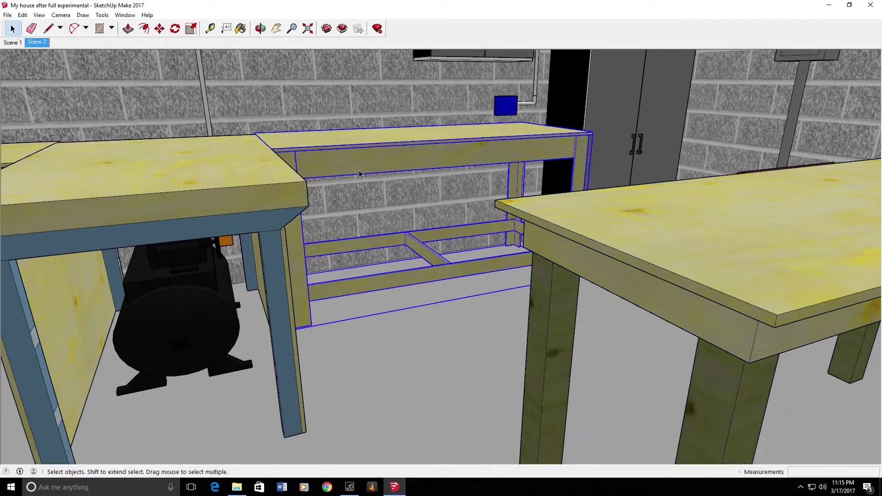
key("Delete")
Move the new bench into the cleared gap against the back wall, flush beside the compressor table.
middle_click_drag(505, 239, 431, 284)
left_click(608, 310)
middle_click_drag(608, 310, 617, 220)
scroll(617, 223, "down", 3)
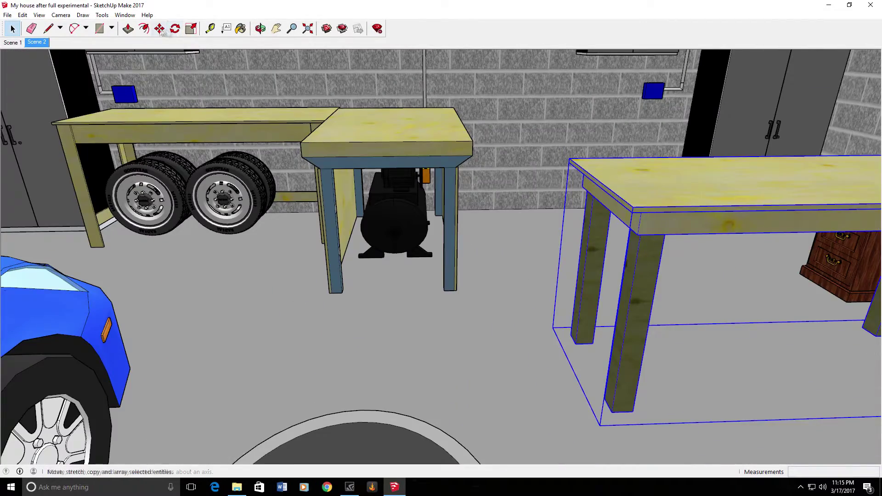
left_click(159, 29)
left_click_drag(558, 391, 469, 295)
left_click_drag(709, 405, 601, 307)
middle_click_drag(522, 215, 418, 399)
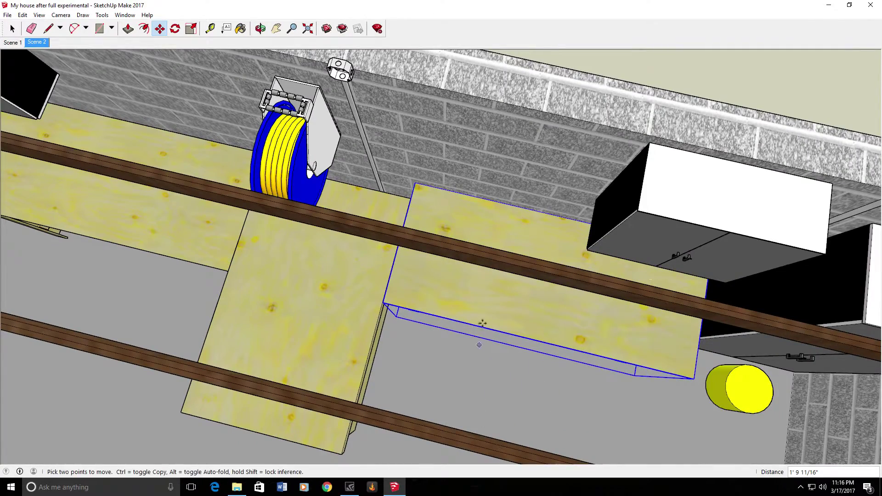
scroll(546, 304, "up", 5)
middle_click_drag(545, 303, 482, 414)
Measure the apron's long rear board and its end board from beneath the new bench.
middle_click_drag(380, 30, 479, 124)
scroll(562, 168, "up", 4)
middle_click_drag(563, 193, 594, 99)
left_click(210, 29)
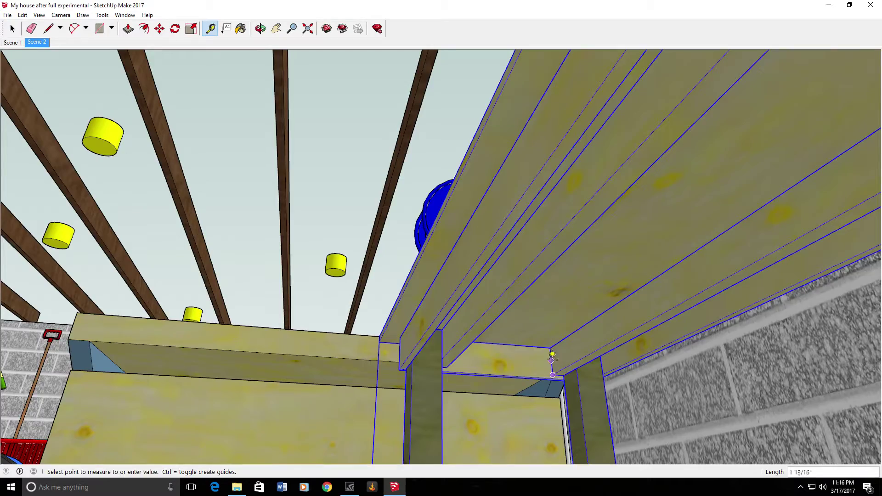
middle_click_drag(556, 366, 355, 297)
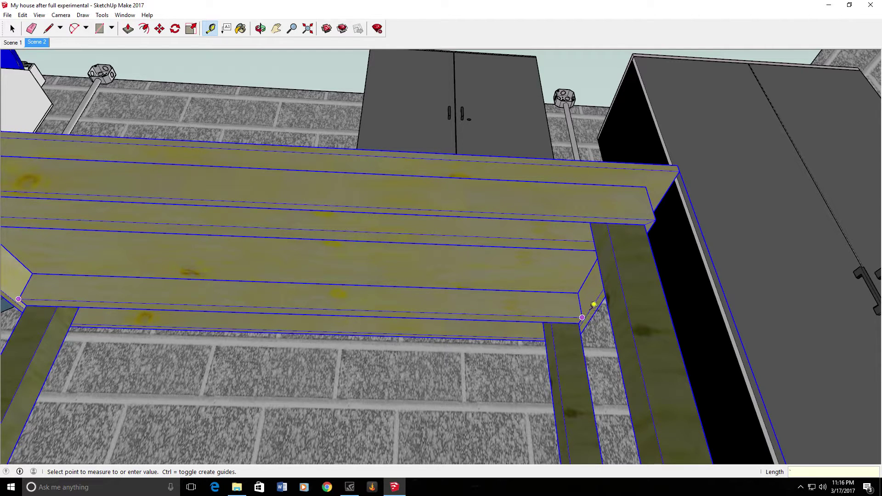
left_click(622, 292)
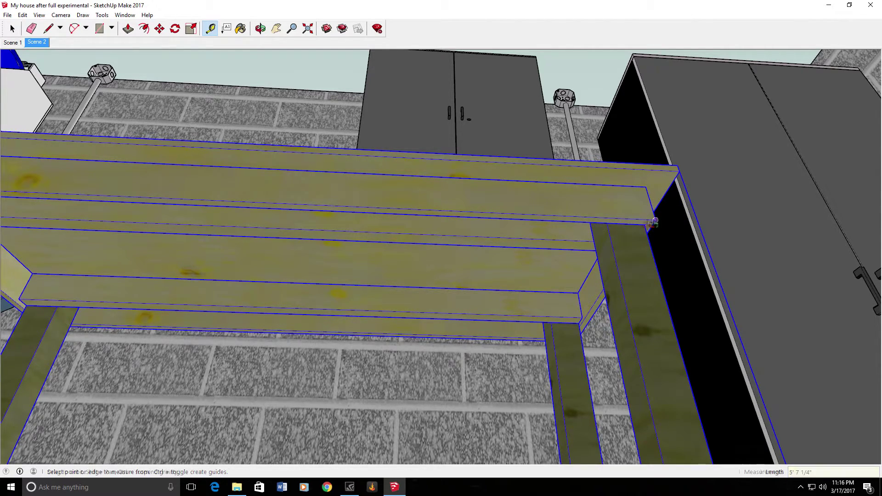
middle_click_drag(654, 224, 564, 327)
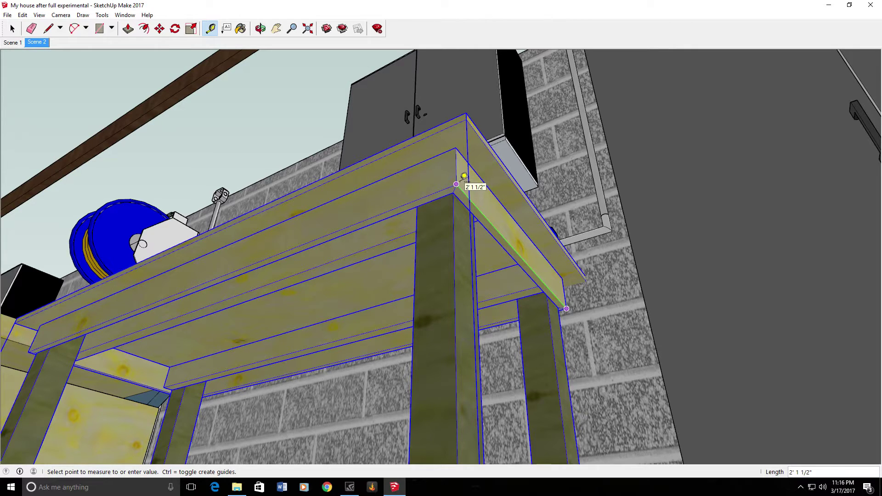
left_click(464, 176)
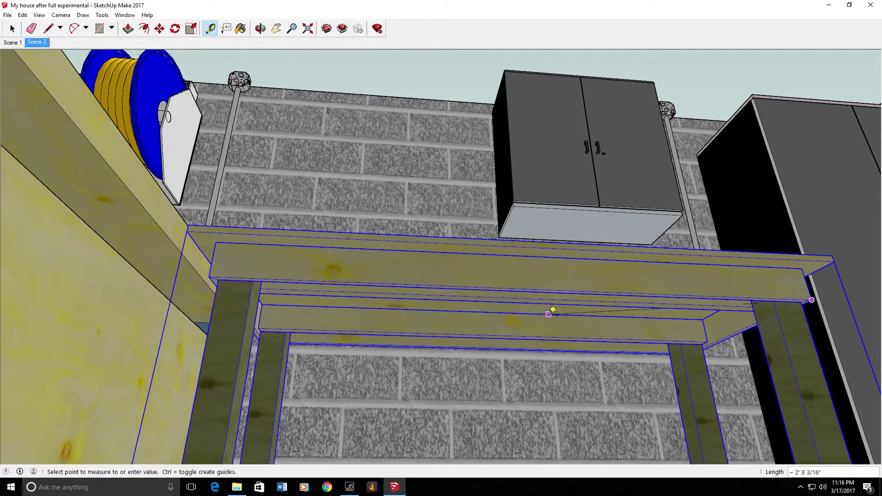
middle_click_drag(616, 293, 513, 279)
scroll(412, 272, "up", 3)
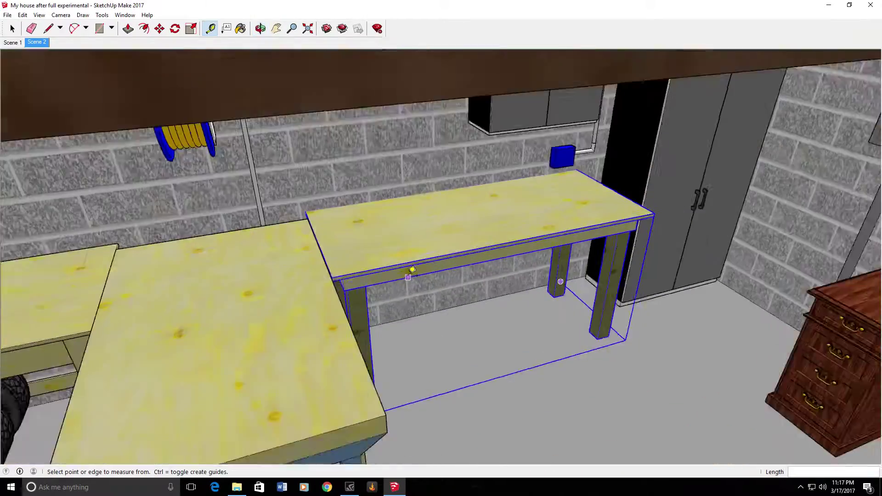
Delete the old workbench above the spare wheels on the other side of the compressor table.
middle_click_drag(411, 272, 470, 216)
middle_click_drag(613, 205, 575, 182)
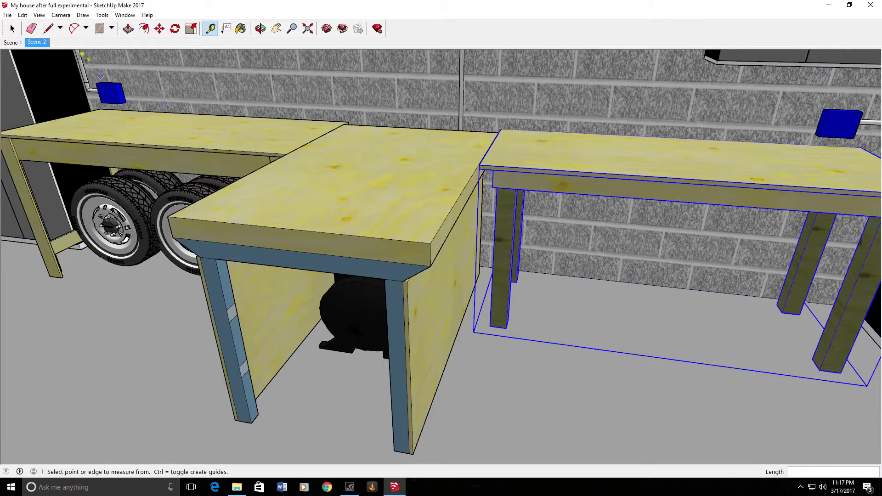
left_click(12, 29)
left_click(198, 163)
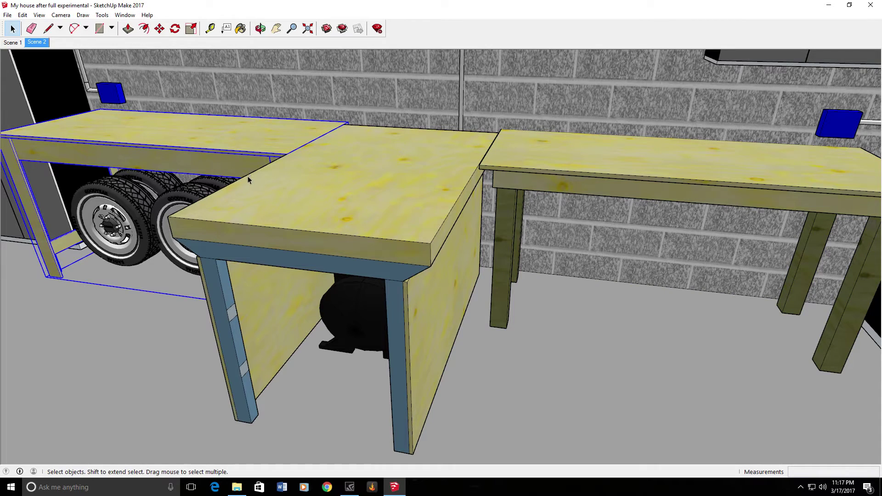
key("Delete")
Copy the new bench to the other side of the compressor table, over the wheels and against the back wall.
left_click(532, 165)
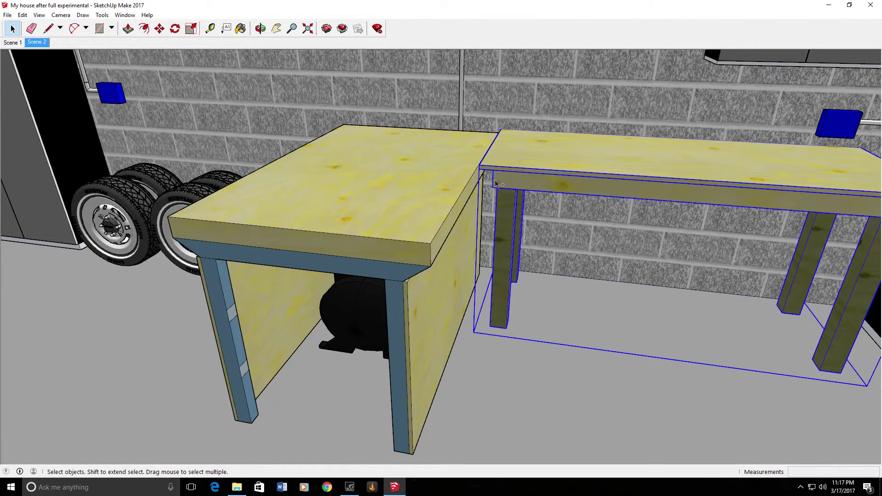
left_click(120, 356)
middle_click_drag(120, 356, 487, 433)
left_click(487, 433)
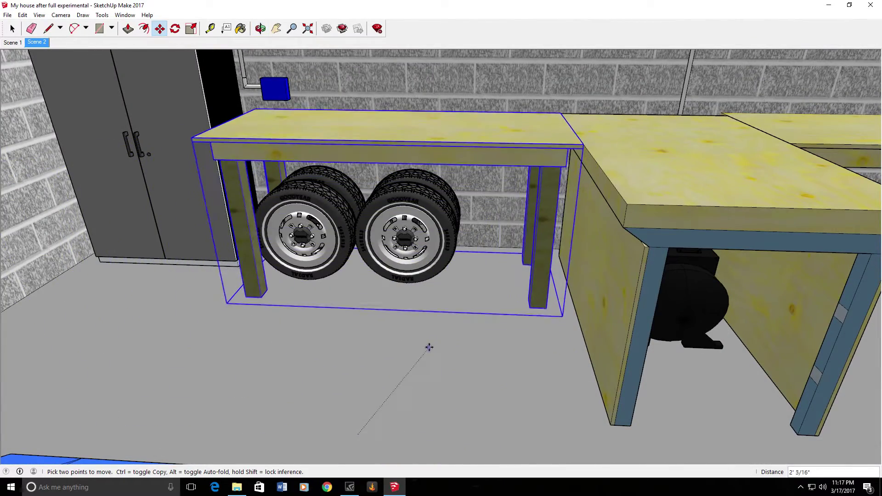
left_click(429, 338)
middle_click_drag(429, 336, 429, 262)
Move the spare wheels sideways about 9 inches so they sit between the legs of the copied bench.
key("space")
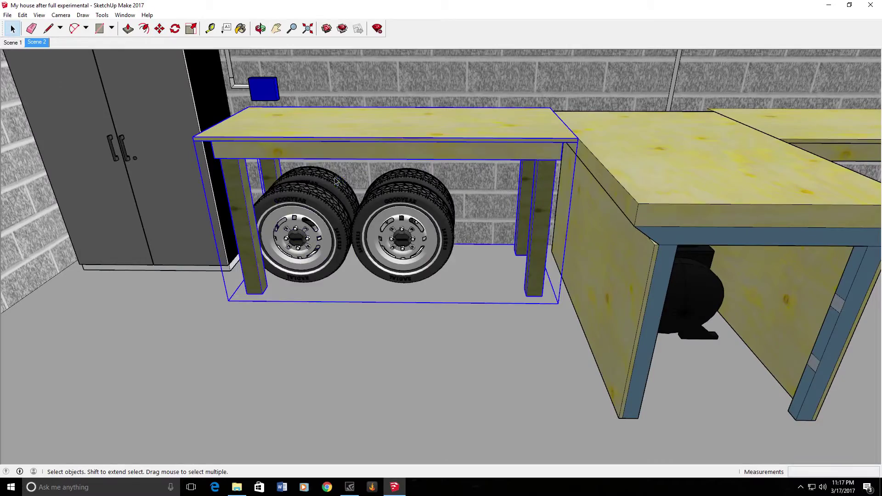
left_click(305, 220)
left_click(400, 220, "shift")
key("m")
left_click(294, 372)
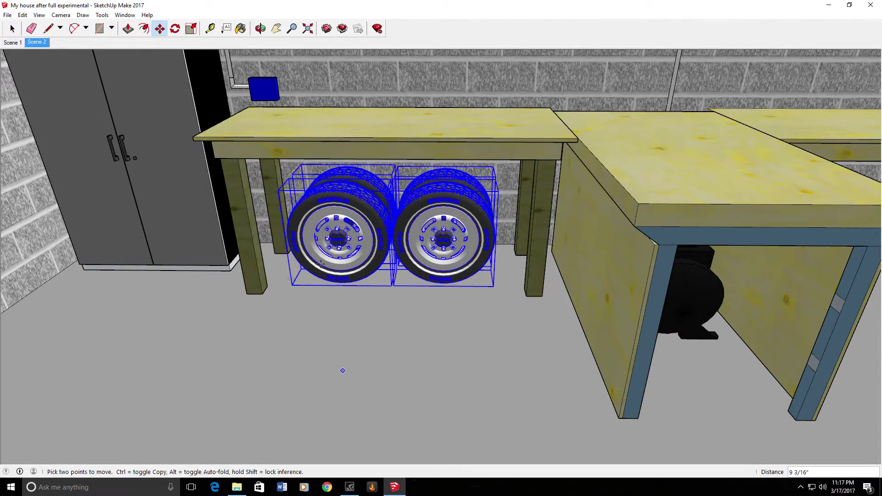
middle_click_drag(343, 368, 440, 372)
Examine the garage layout with both new benches in place, from above and from inside the room.
scroll(439, 374, "down", 4)
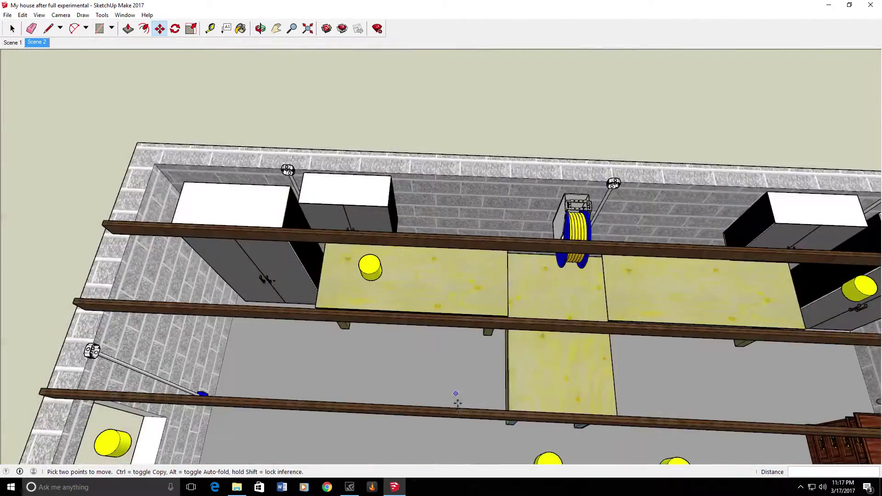
middle_click_drag(486, 448, 531, 364)
scroll(533, 368, "down", 3)
middle_click_drag(599, 438, 358, 238)
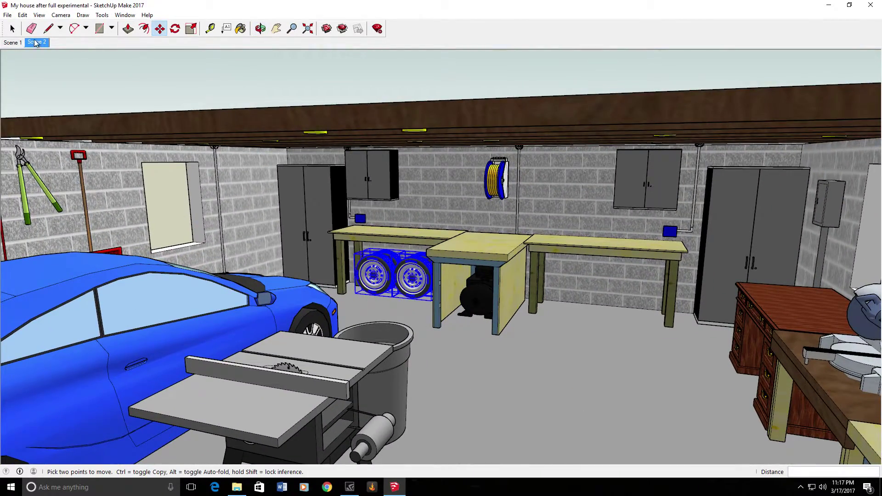
middle_click_drag(329, 272, 405, 238)
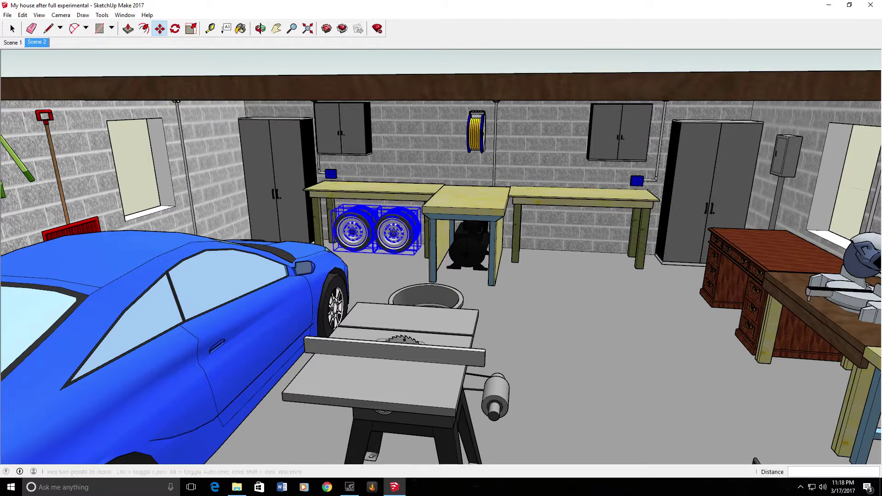
Deselect the spare wheels beneath the copied bench.
left_click(12, 28)
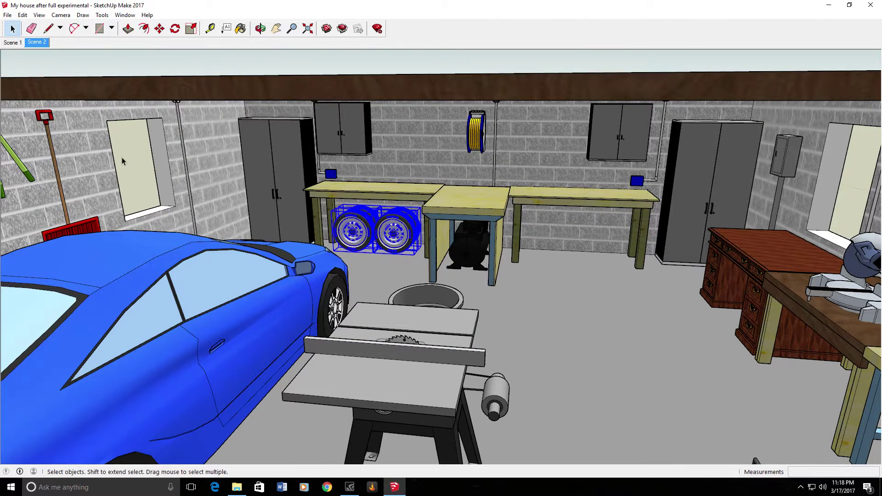
left_click(147, 185)
middle_click_drag(551, 212, 477, 228)
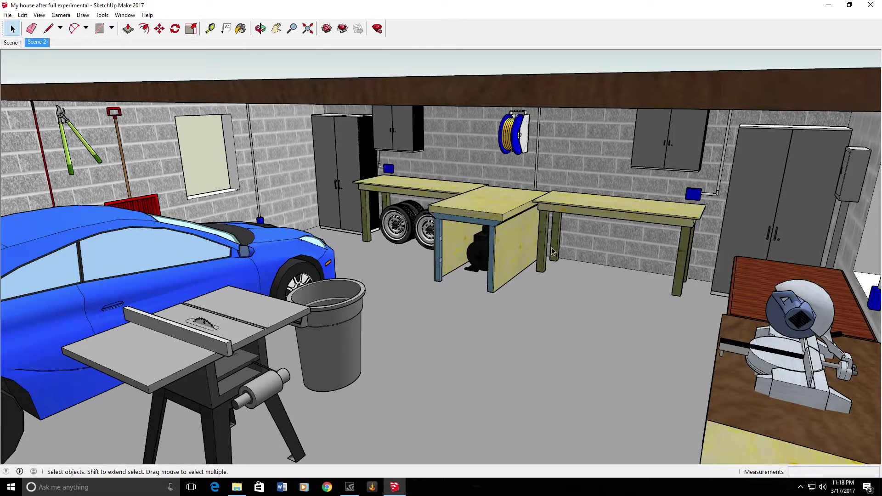
Examine up close the apron and legs of the new bench where it meets the side of the compressor table.
middle_click_drag(525, 220, 560, 402)
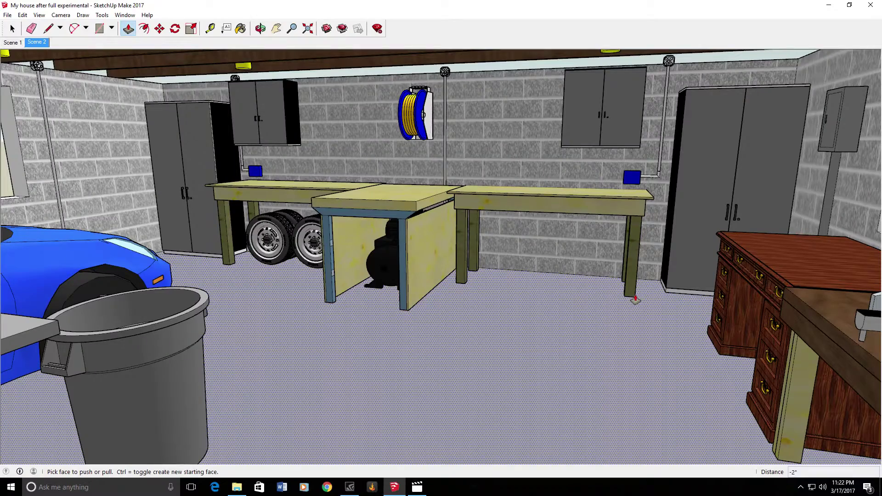
scroll(431, 193, "up", 6)
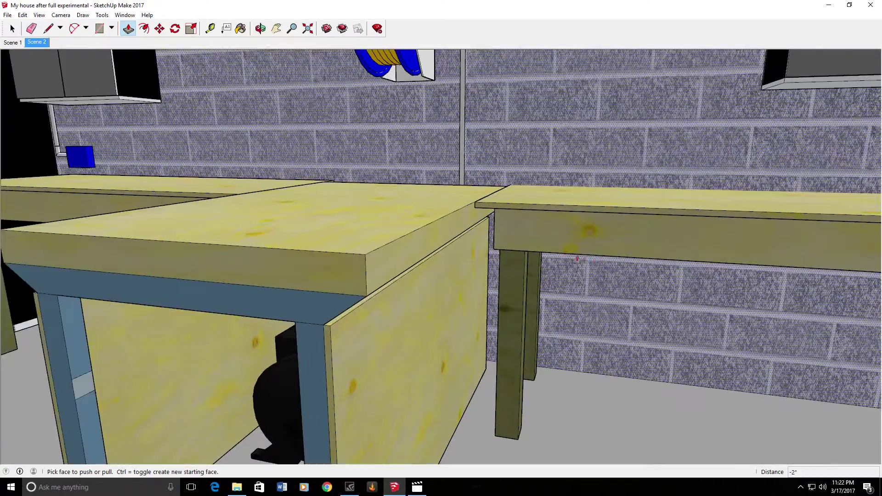
middle_click_drag(471, 205, 181, 86)
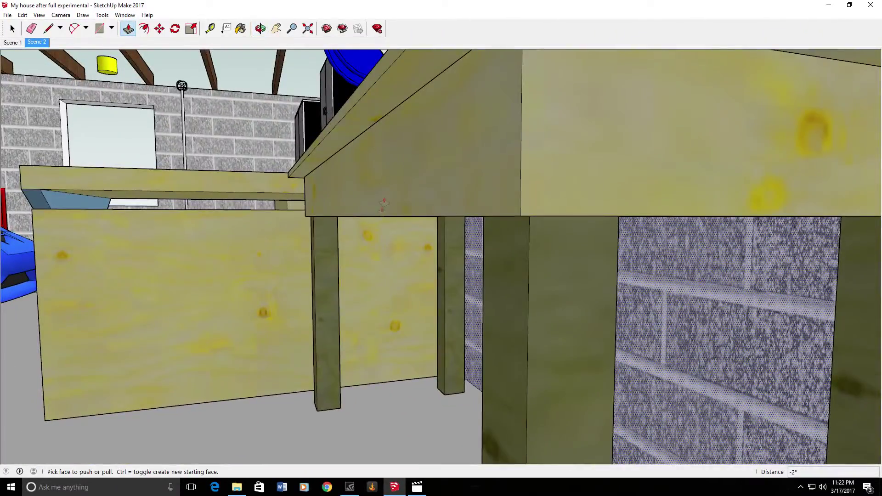
middle_click_drag(384, 202, 409, 196)
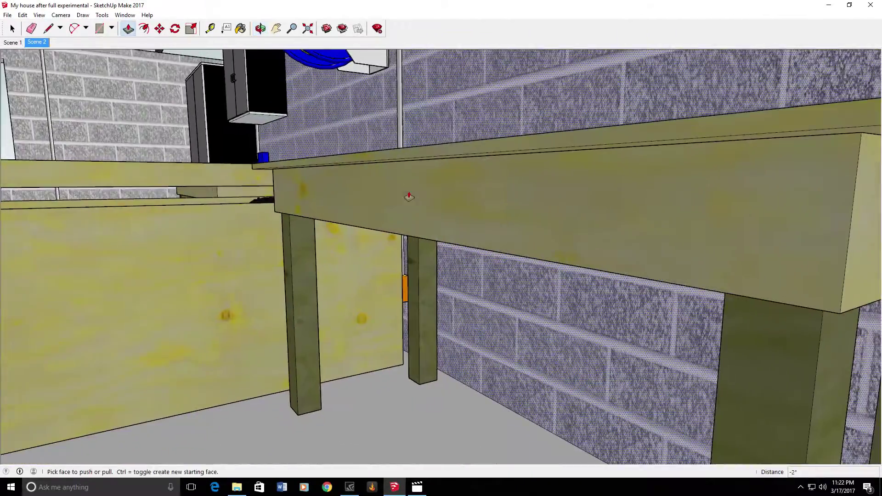
middle_click_drag(446, 253, 529, 225)
Examine both new benches along the back wall, including the compressor table between them and the spare wheels underneath.
scroll(532, 235, "down", 2)
scroll(531, 235, "down", 2)
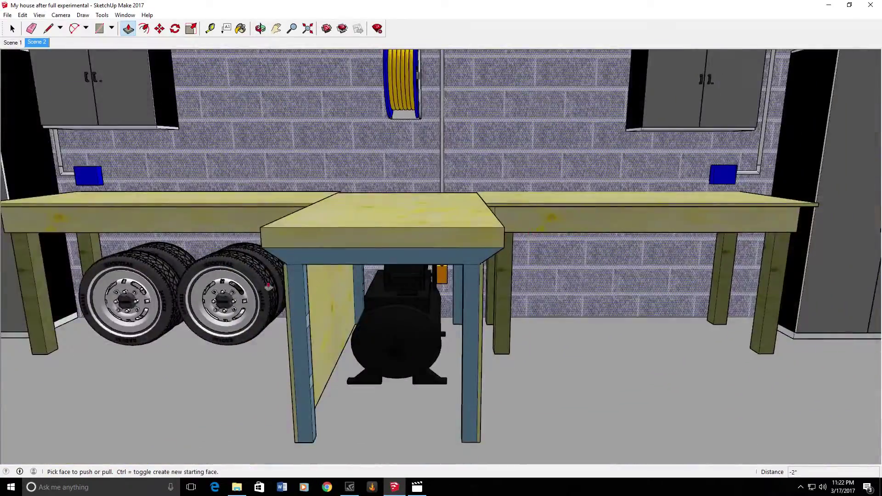
middle_click_drag(269, 287, 171, 278)
scroll(349, 274, "down", 2)
left_click_drag(156, 281, 266, 265)
key("p")
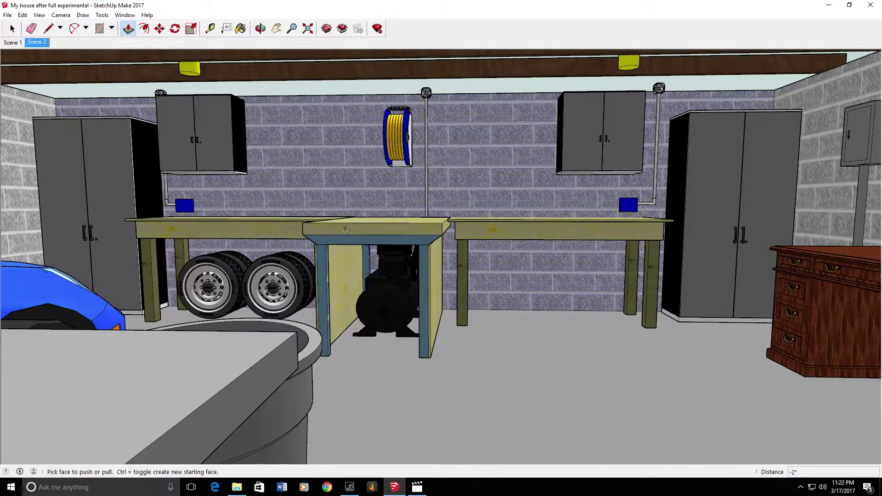
middle_click_drag(543, 227, 544, 264)
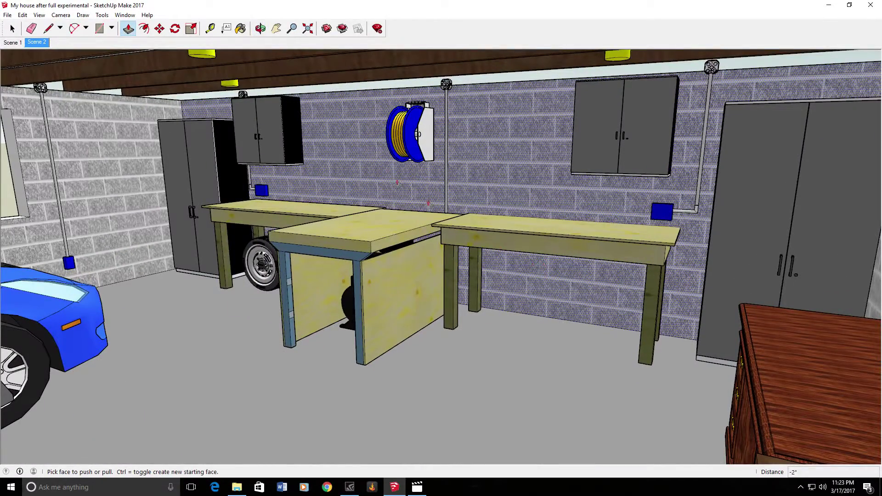